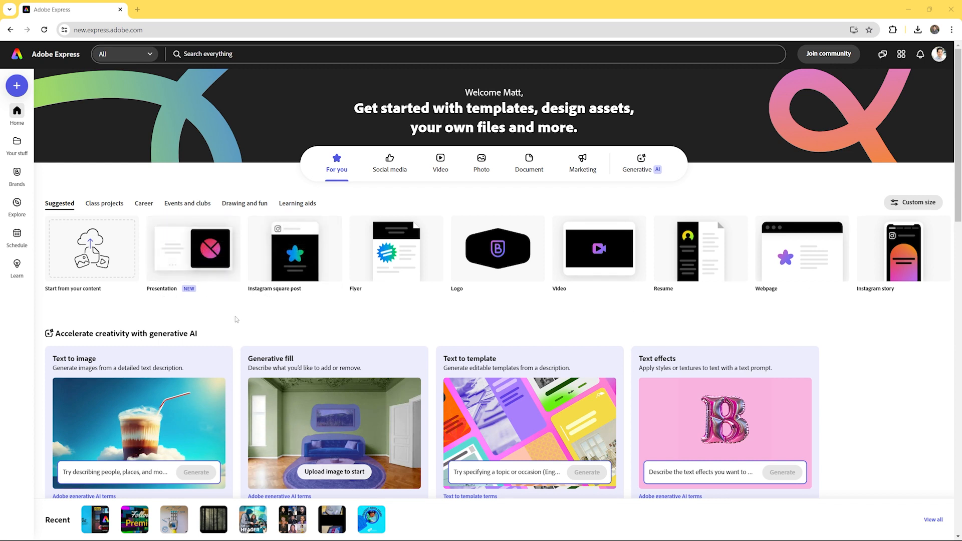
Look over the home page's suggested formats, generative AI tools and quick actions.
{"action": "mouse_move", "coordinate": [399, 277]}
{"action": "mouse_move", "coordinate": [616, 269]}
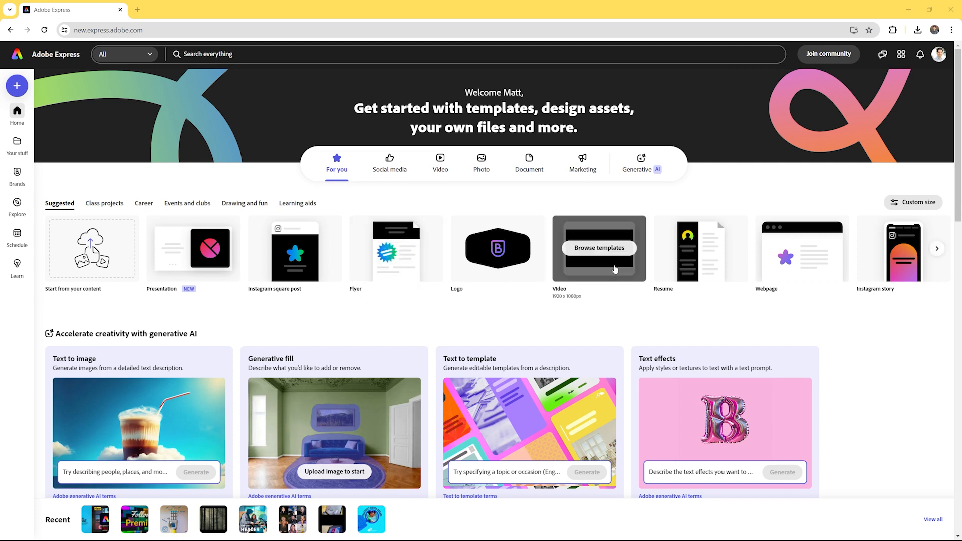
{"action": "scroll", "coordinate": [134, 280], "scroll_direction": "down", "scroll_amount": 2}
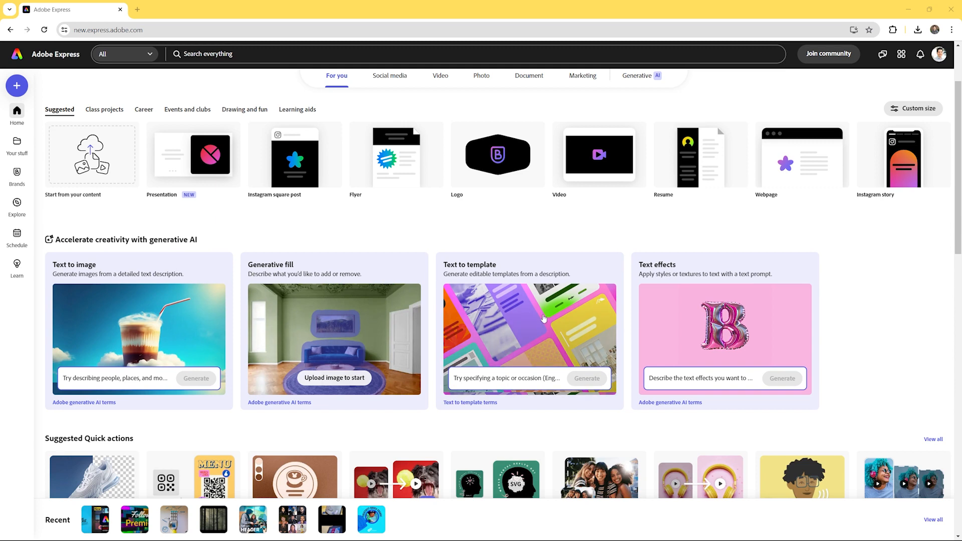
{"action": "scroll", "coordinate": [543, 318], "scroll_direction": "down", "scroll_amount": 4}
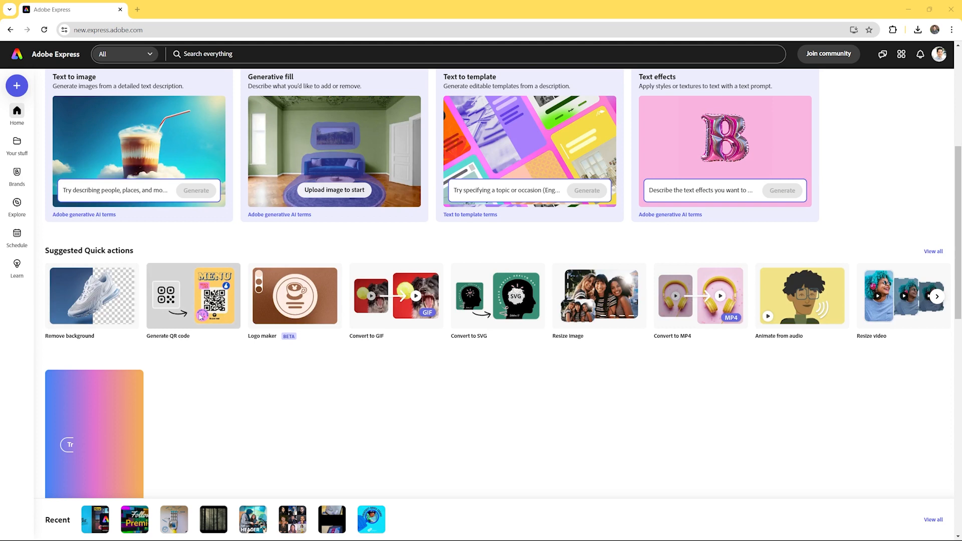
{"action": "scroll", "coordinate": [396, 311], "scroll_direction": "up", "scroll_amount": 5}
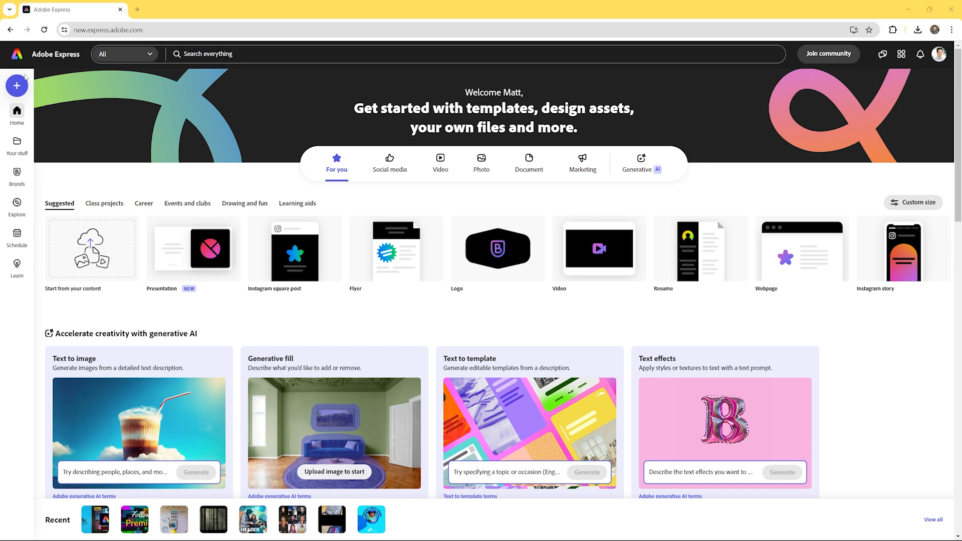
Review the canvas sizes and quick actions offered for starting a new project, without starting one.
{"action": "left_click", "coordinate": [16, 95]}
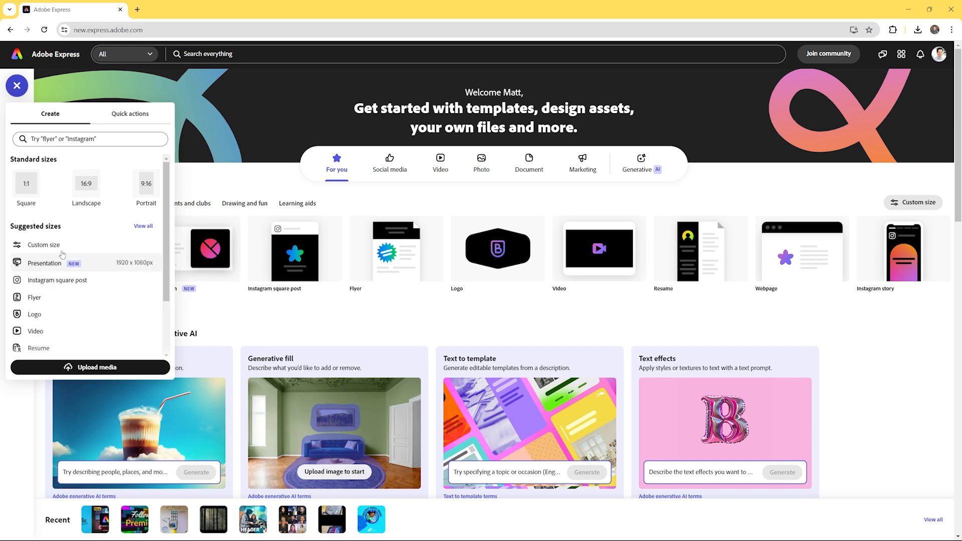
{"action": "scroll", "coordinate": [63, 242], "scroll_direction": "down", "scroll_amount": 4}
{"action": "scroll", "coordinate": [64, 242], "scroll_direction": "up", "scroll_amount": 5}
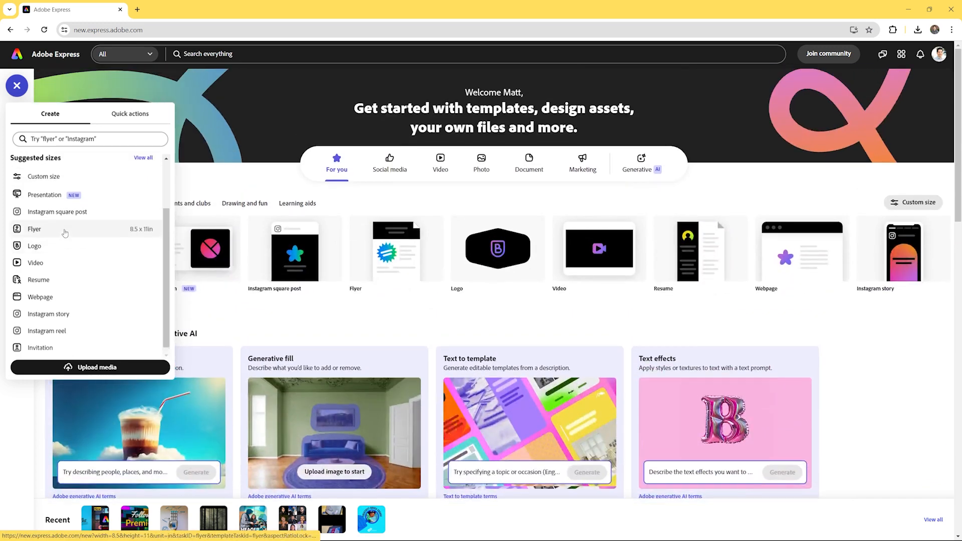
{"action": "left_click", "coordinate": [141, 115]}
{"action": "scroll", "coordinate": [48, 207], "scroll_direction": "down", "scroll_amount": 1}
{"action": "scroll", "coordinate": [48, 206], "scroll_direction": "down", "scroll_amount": 3}
{"action": "scroll", "coordinate": [48, 204], "scroll_direction": "up", "scroll_amount": 4}
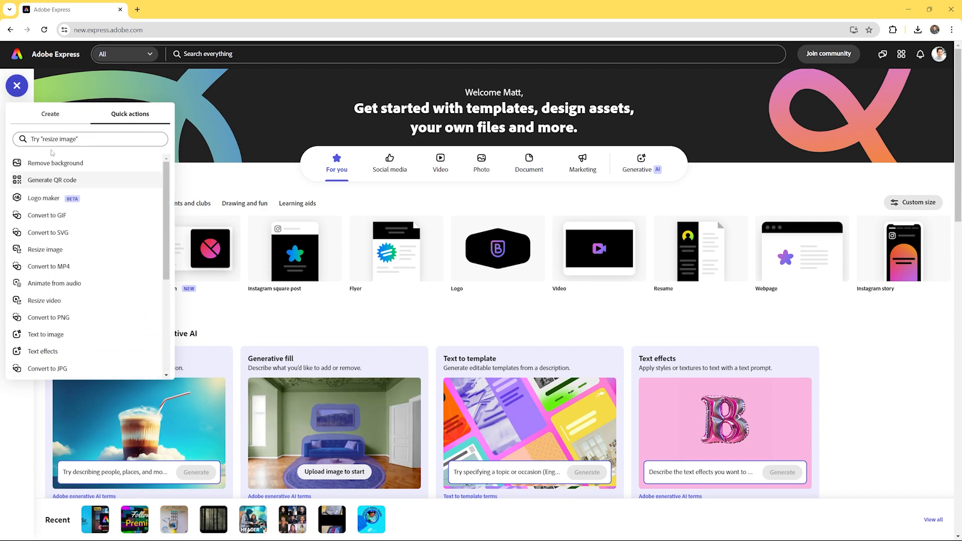
{"action": "left_click", "coordinate": [50, 114]}
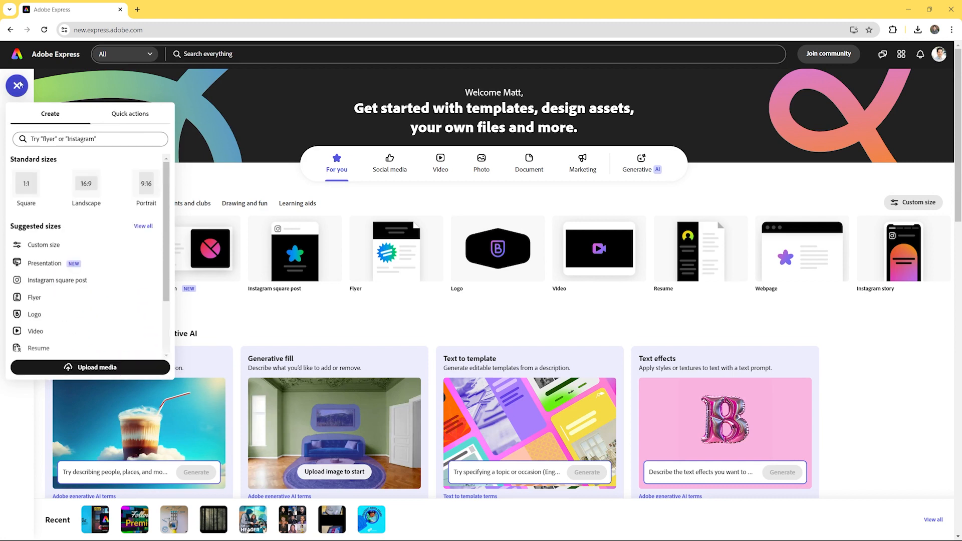
{"action": "left_click", "coordinate": [18, 85]}
Look through the saved files and folders, and the available brands.
{"action": "left_click", "coordinate": [16, 143]}
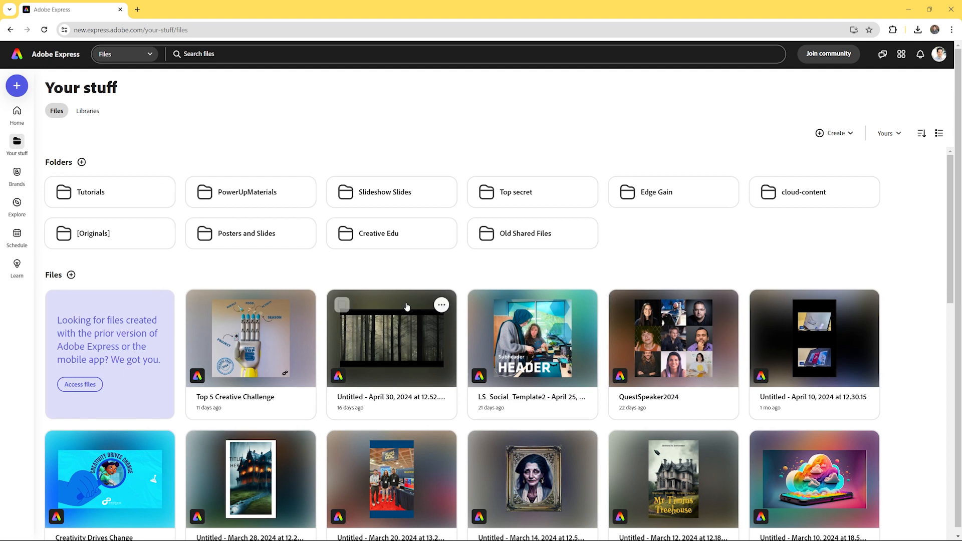
{"action": "left_click", "coordinate": [17, 171]}
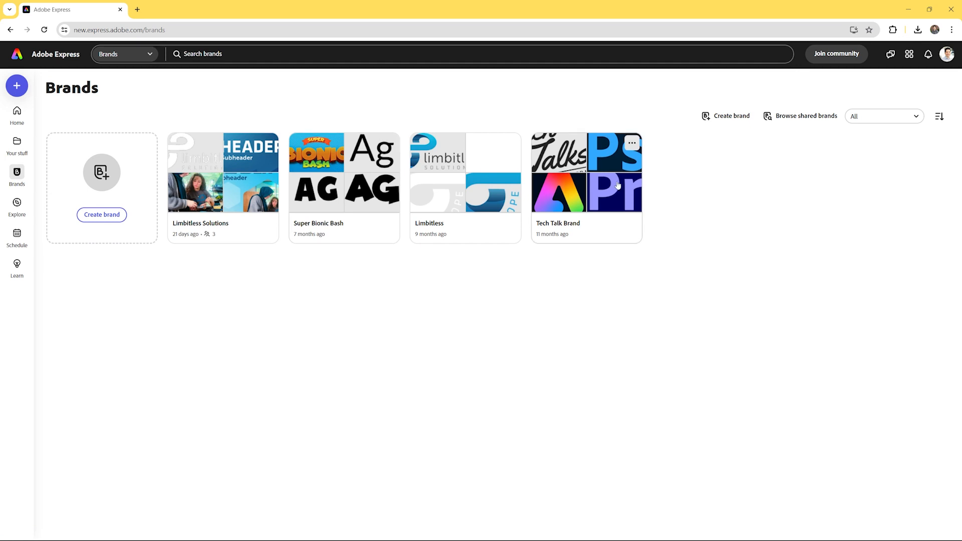
Open the popular orange "Game Day" Women's Spring Playoffs template for editing from the Explore templates.
{"action": "left_click", "coordinate": [16, 205]}
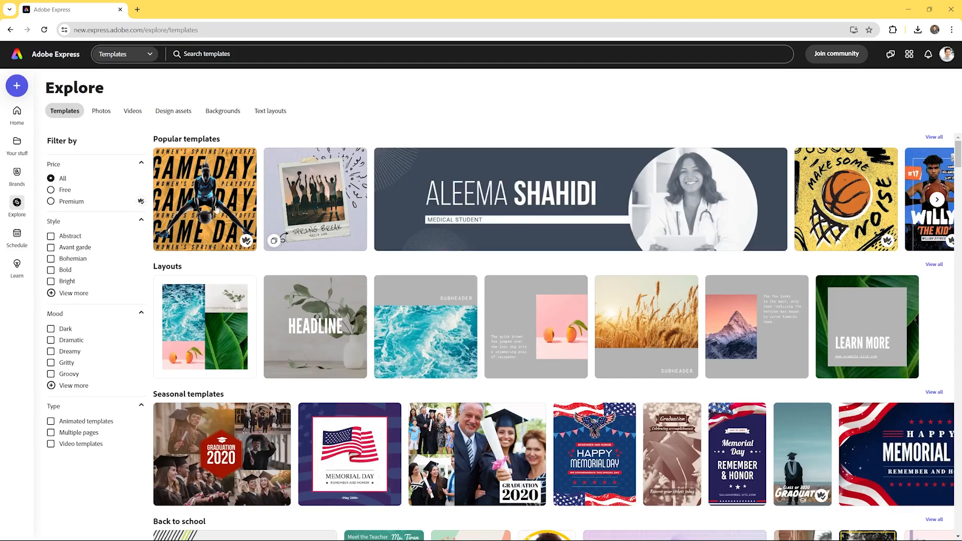
{"action": "left_click", "coordinate": [218, 194]}
{"action": "left_click", "coordinate": [557, 210]}
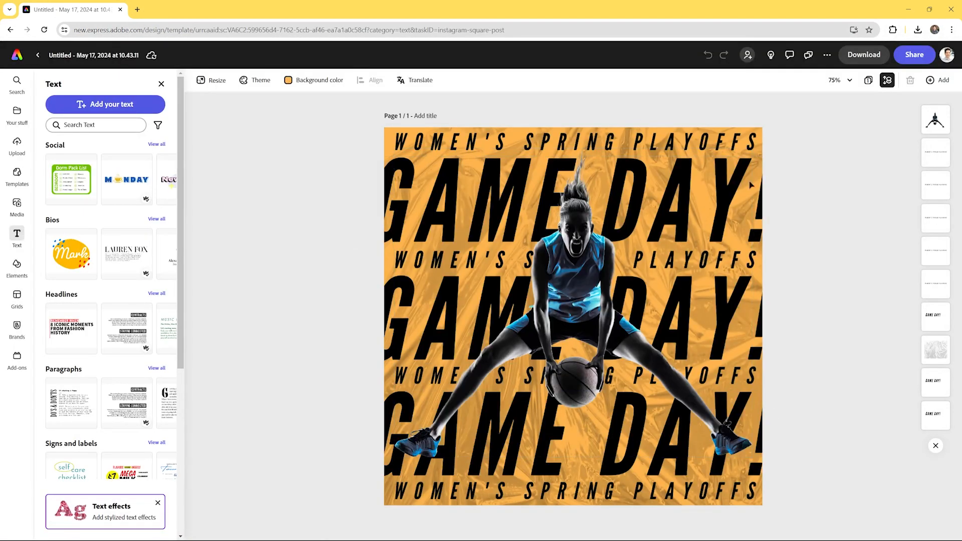
Replace the basketball player image with a stock photo found by searching "Hockey player", choosing the player in white and blue with a raised knee.
{"action": "left_click", "coordinate": [582, 295]}
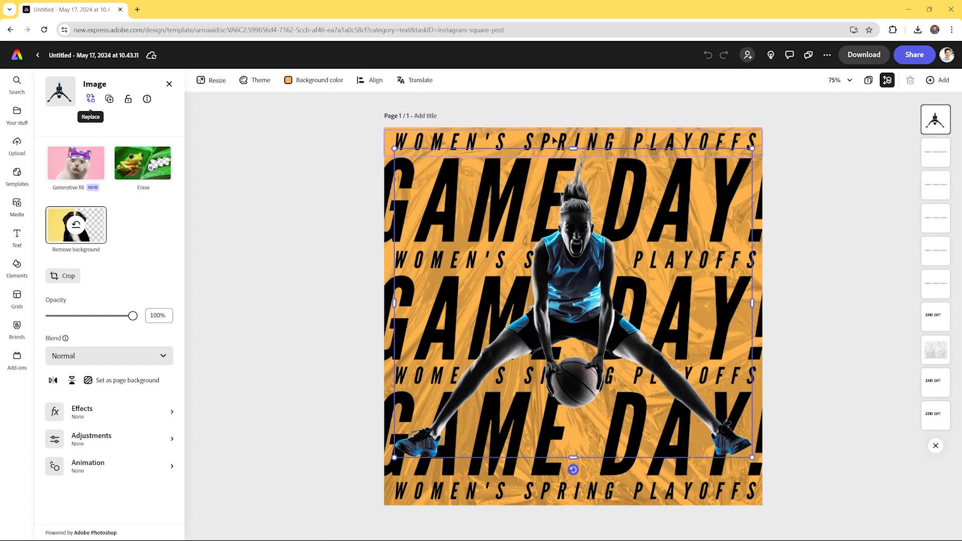
{"action": "left_click", "coordinate": [92, 99]}
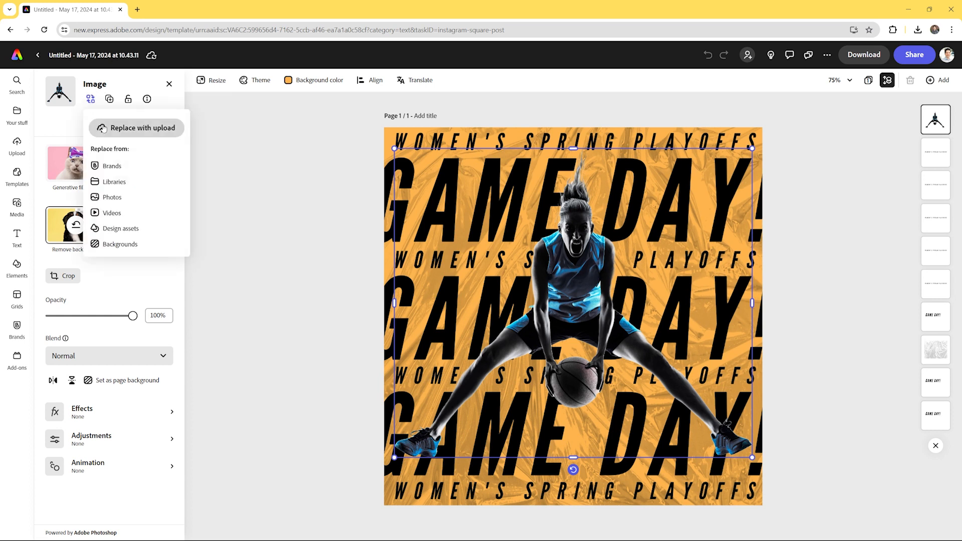
{"action": "left_click", "coordinate": [112, 197]}
{"action": "left_click", "coordinate": [94, 145]}
{"action": "type", "text": "Hockey player"}
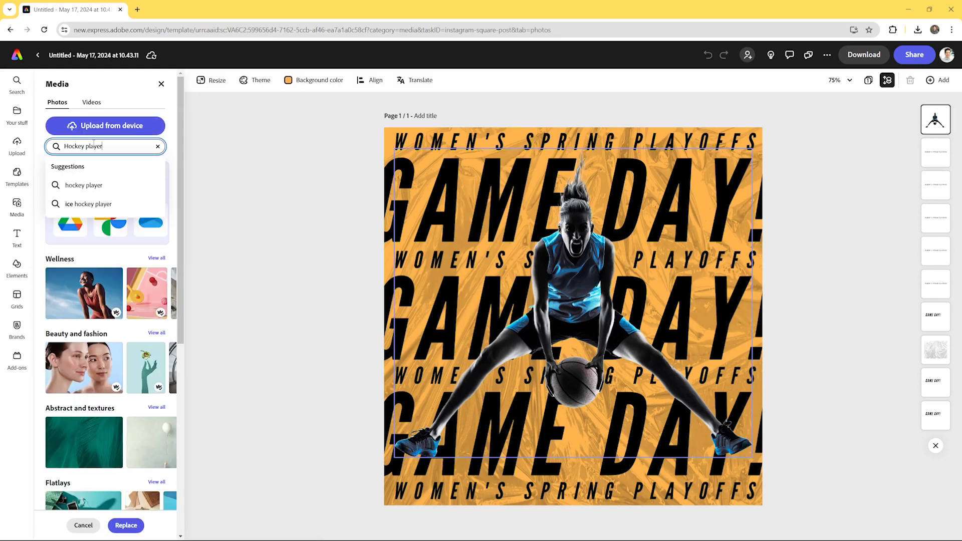
{"action": "key", "text": "Return"}
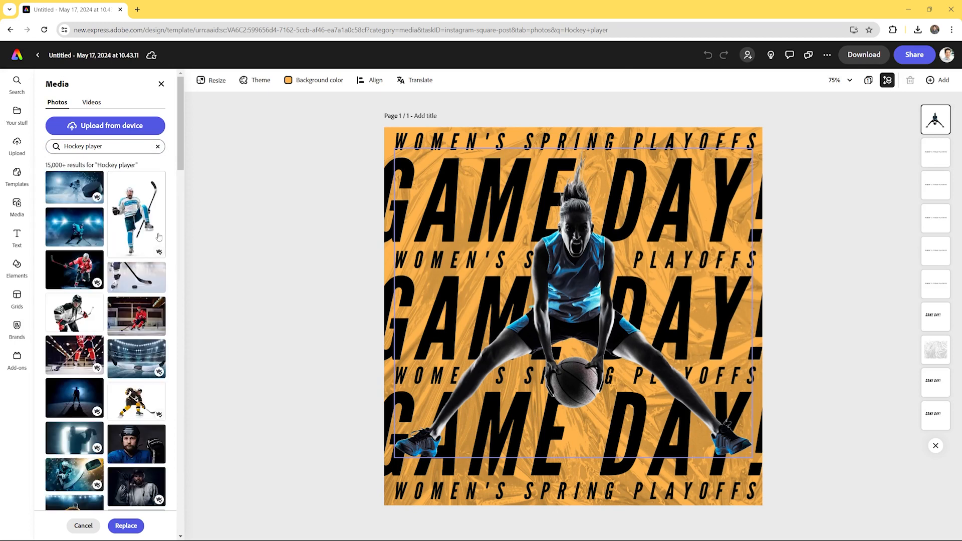
{"action": "left_click", "coordinate": [146, 225]}
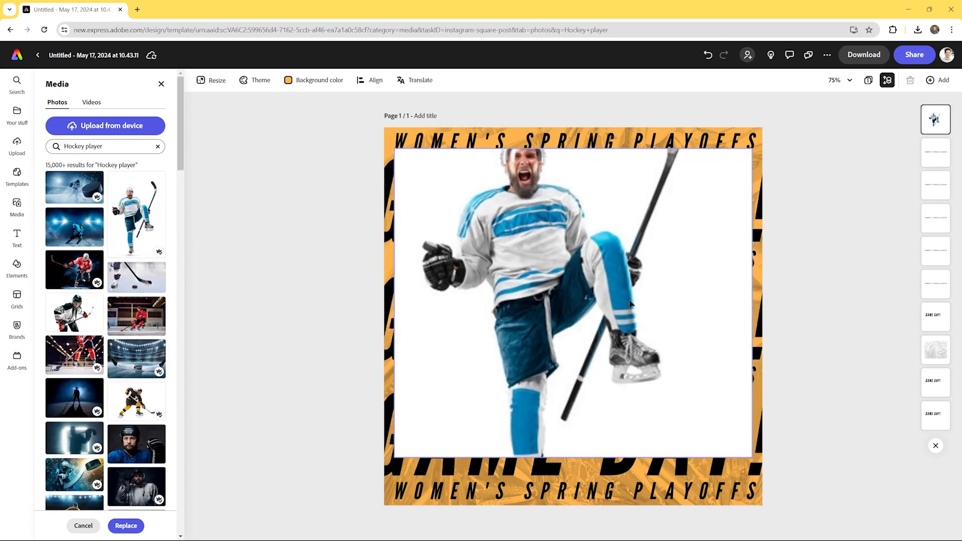
Extend the hockey photo's frame to show the whole player and stick, and scale the photo down to fit within the poster.
{"action": "left_click", "coordinate": [733, 244]}
{"action": "left_click_drag", "start_coordinate": [574, 149], "coordinate": [574, 123]}
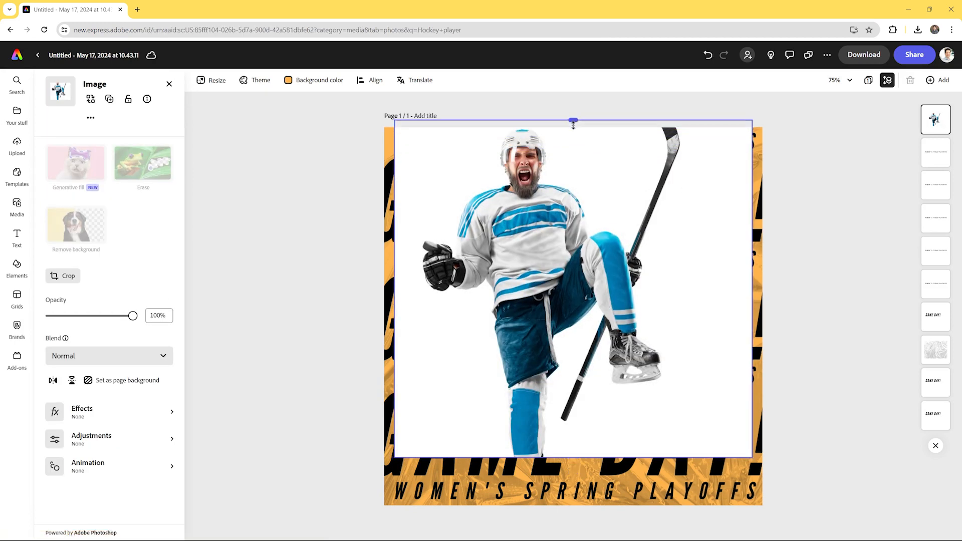
{"action": "left_click_drag", "start_coordinate": [573, 458], "coordinate": [575, 514]}
{"action": "left_click_drag", "start_coordinate": [394, 128], "coordinate": [488, 228]}
{"action": "left_click_drag", "start_coordinate": [546, 288], "coordinate": [508, 229]}
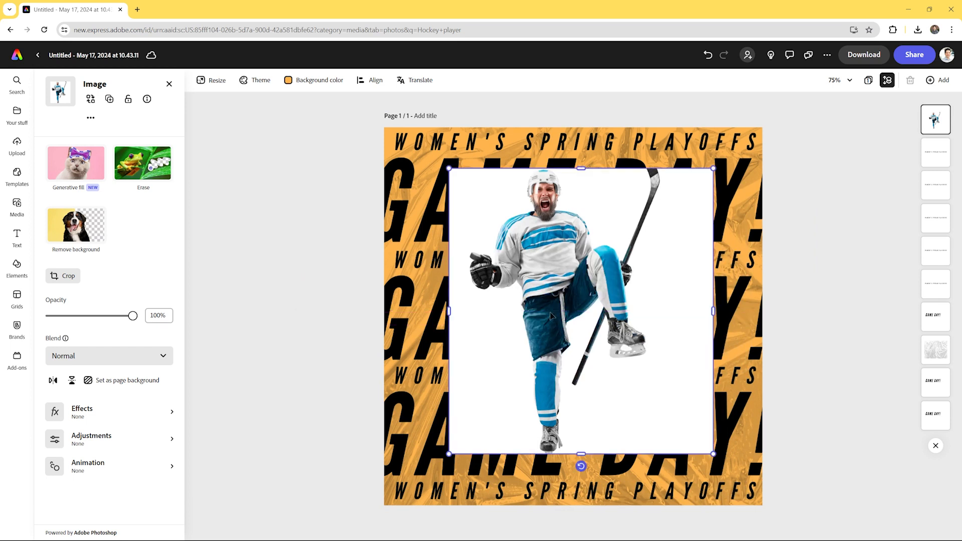
{"action": "left_click_drag", "start_coordinate": [580, 457], "coordinate": [581, 479]}
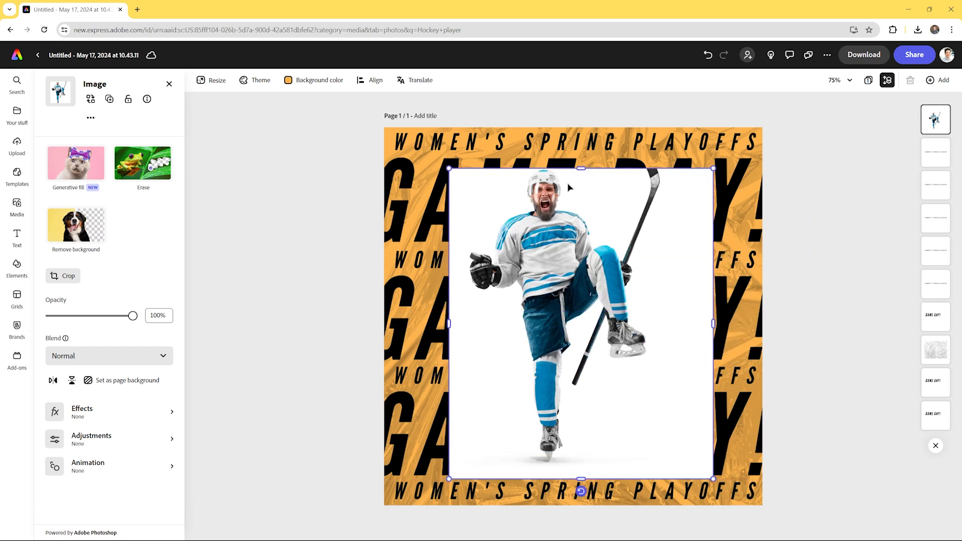
{"action": "left_click_drag", "start_coordinate": [582, 170], "coordinate": [581, 140]}
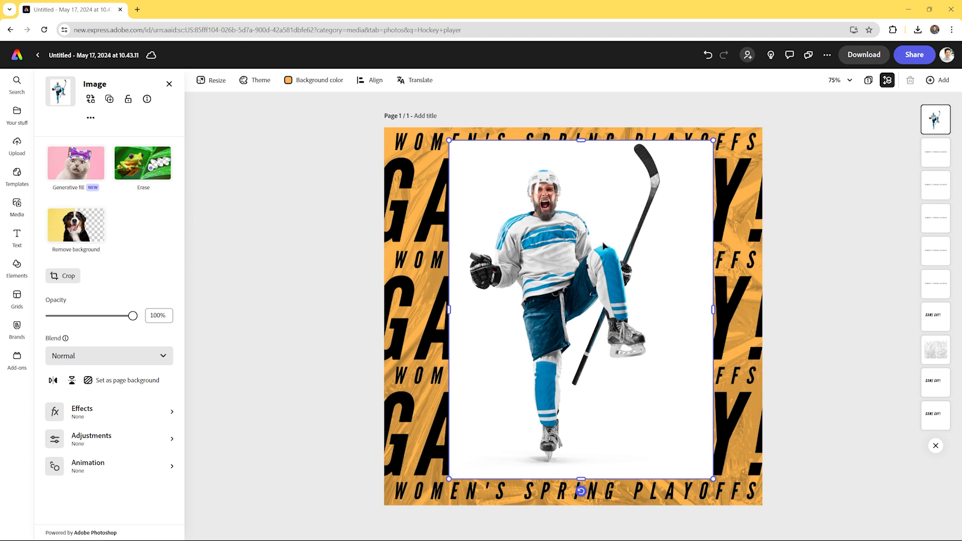
Remove the hockey photo's white background and shift the cut-out player slightly toward the lower right of the poster.
{"action": "left_click", "coordinate": [620, 247]}
{"action": "left_click", "coordinate": [620, 248]}
{"action": "left_click", "coordinate": [88, 235]}
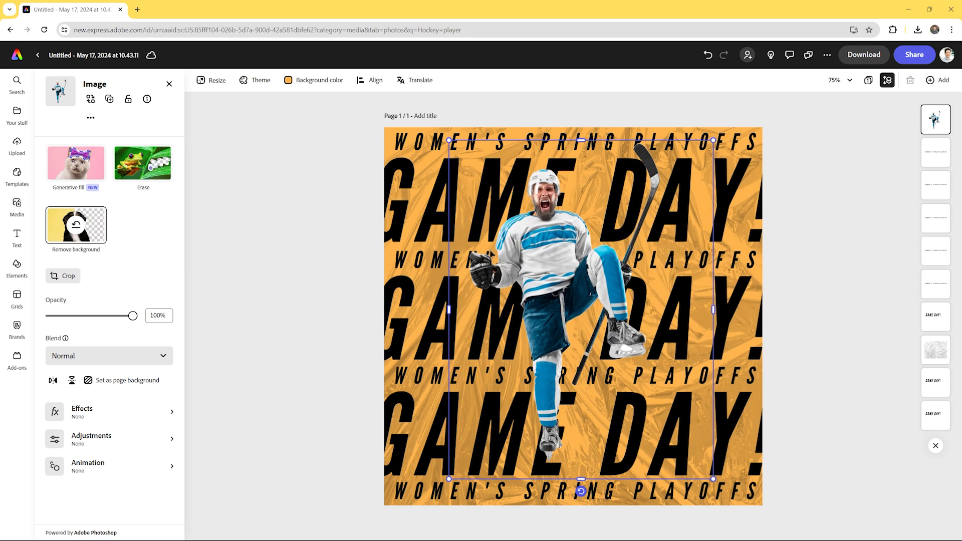
{"action": "left_click_drag", "start_coordinate": [567, 281], "coordinate": [578, 292]}
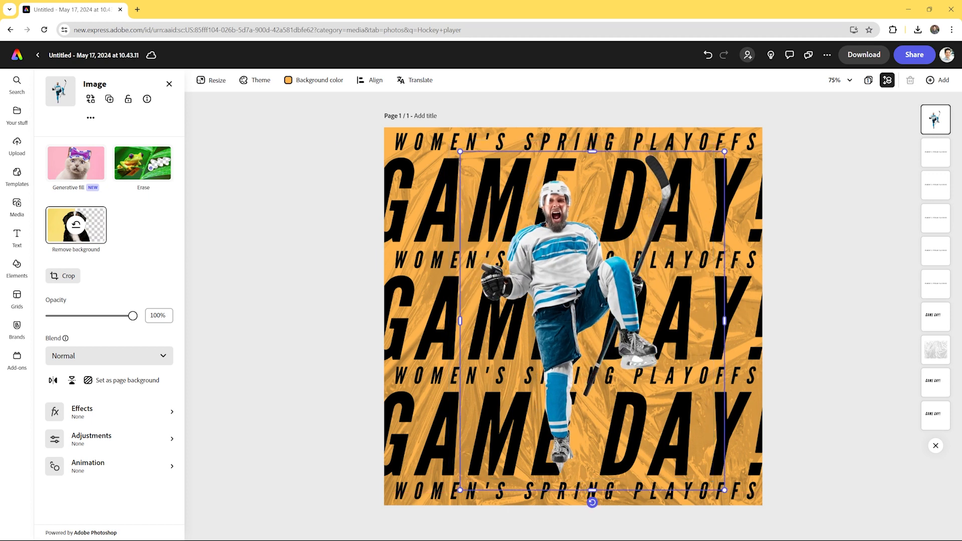
Change the uppermost WOMEN'S SPRING PLAYOFFS line to read MEN'S SPRING PLAYOFFS in capitals.
{"action": "left_click", "coordinate": [411, 143]}
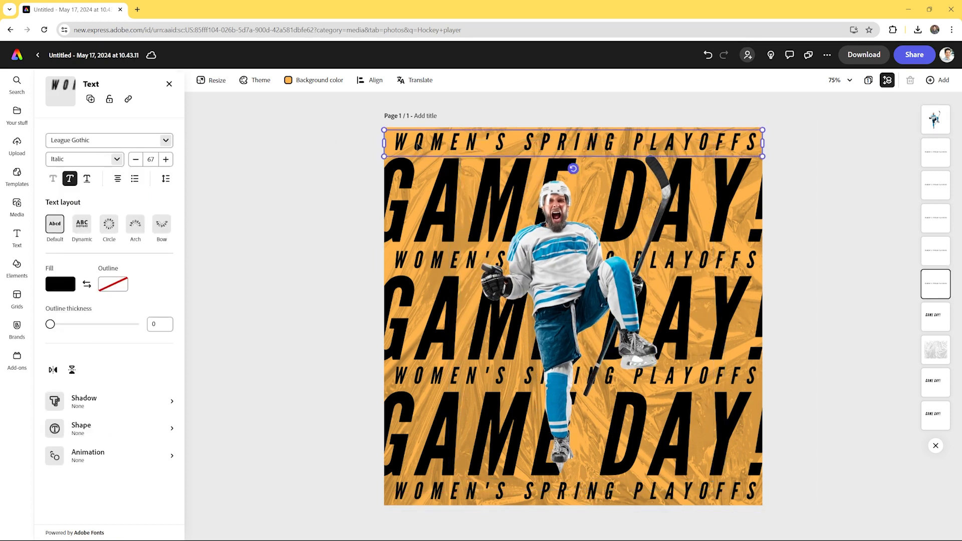
{"action": "left_click_drag", "start_coordinate": [410, 142], "coordinate": [489, 141]}
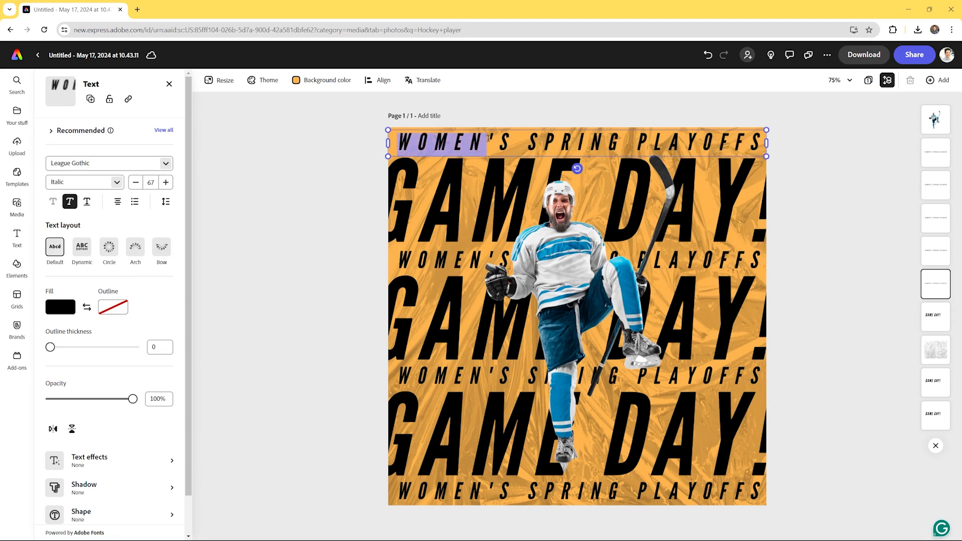
{"action": "type", "text": "Mens"}
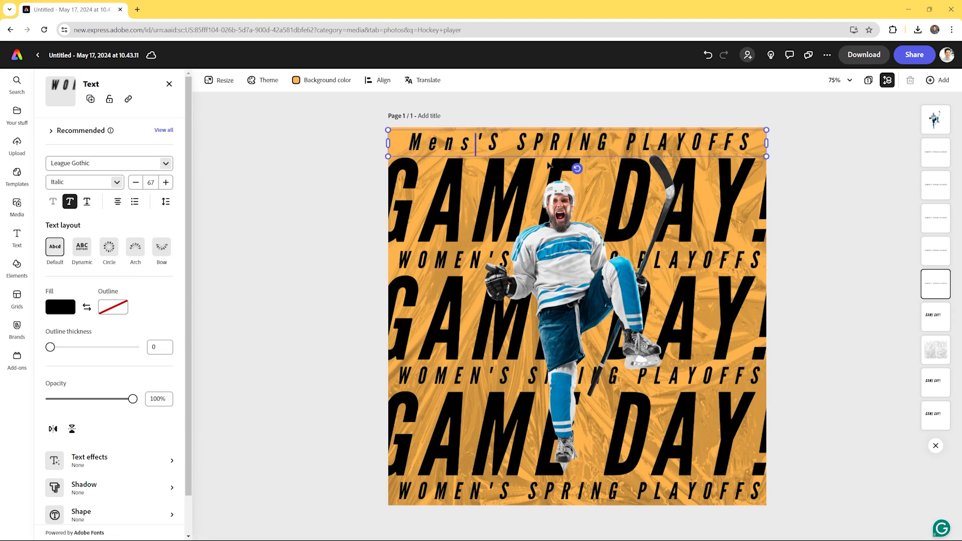
{"action": "left_click", "coordinate": [423, 258]}
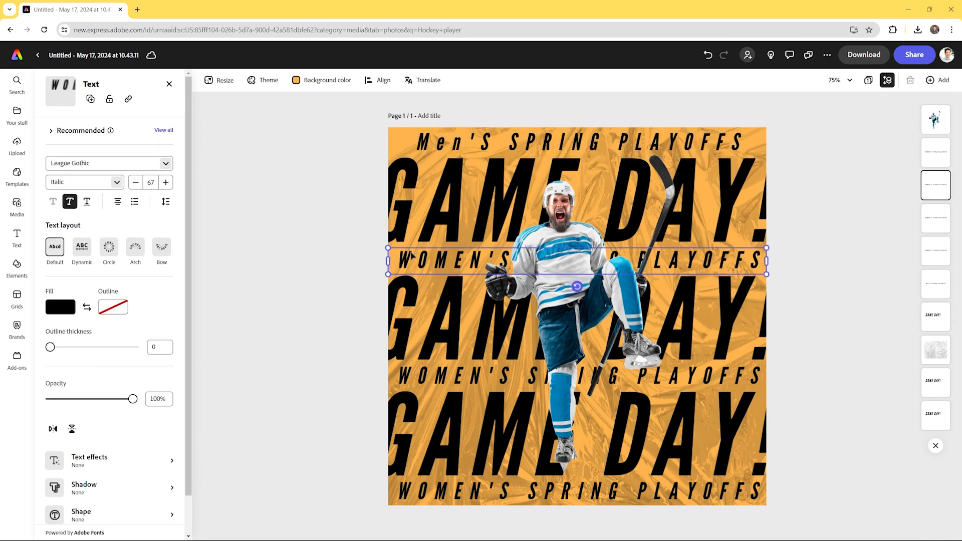
{"action": "left_click", "coordinate": [462, 136]}
{"action": "left_click", "coordinate": [462, 136]}
{"action": "left_click_drag", "start_coordinate": [462, 136], "coordinate": [411, 139]}
{"action": "type", "text": "MEN"}
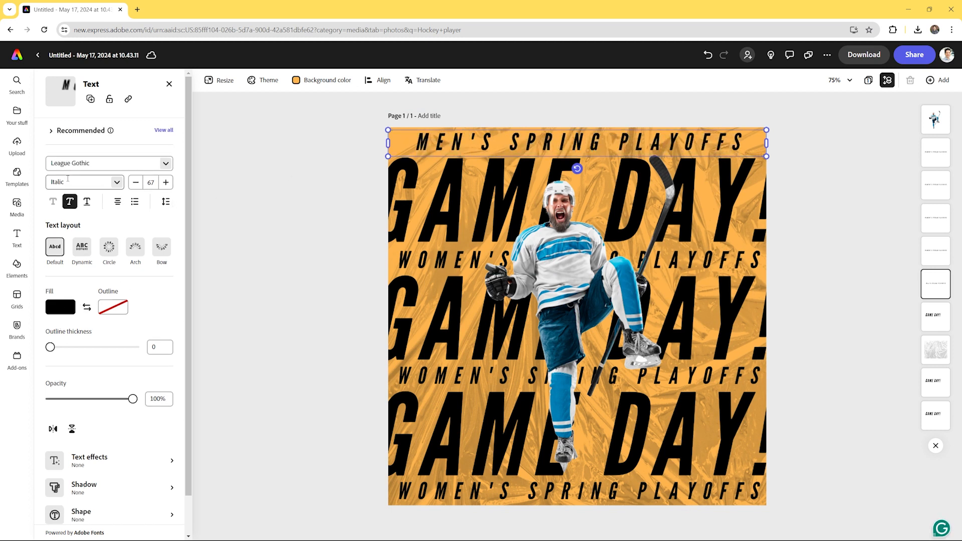
Browse the fonts available for the MEN'S SPRING PLAYOFFS line and set its text layout to Dynamic.
{"action": "left_click", "coordinate": [166, 160]}
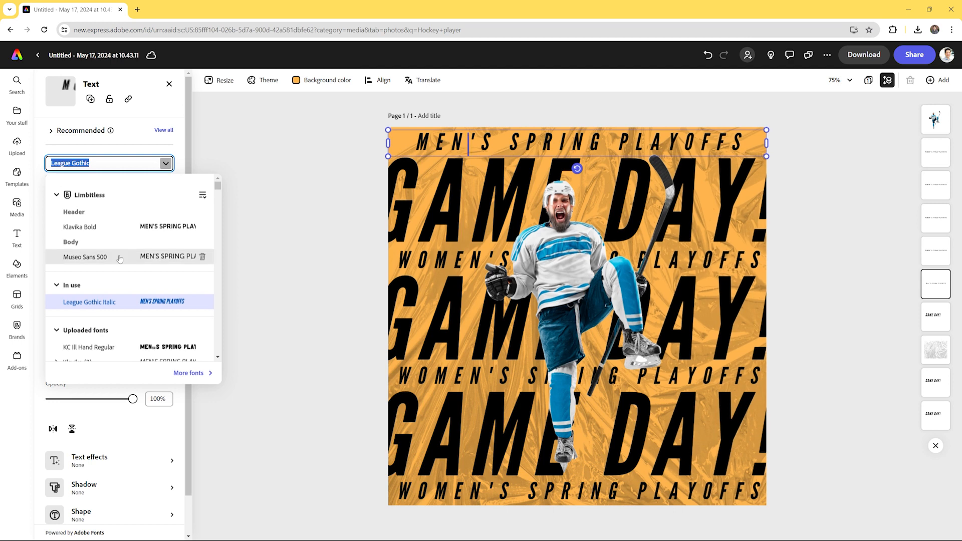
{"action": "scroll", "coordinate": [120, 257], "scroll_direction": "down", "scroll_amount": 3}
{"action": "scroll", "coordinate": [119, 256], "scroll_direction": "down", "scroll_amount": 5}
{"action": "scroll", "coordinate": [131, 241], "scroll_direction": "up", "scroll_amount": 10}
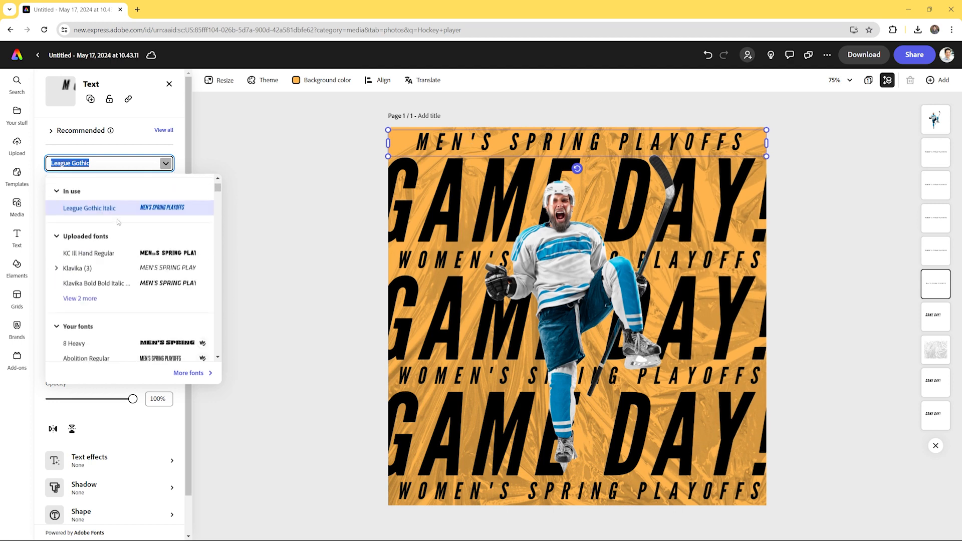
{"action": "left_click", "coordinate": [187, 373]}
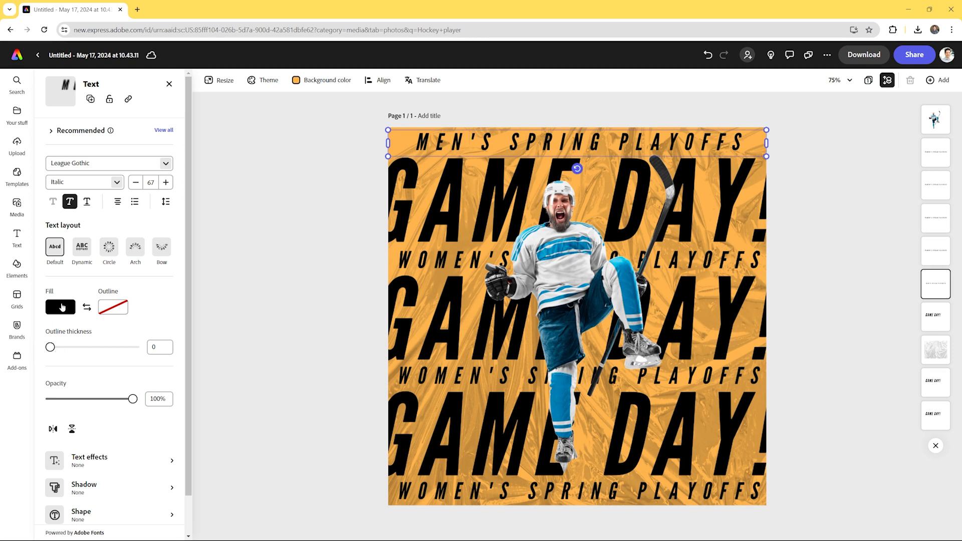
{"action": "left_click", "coordinate": [87, 241]}
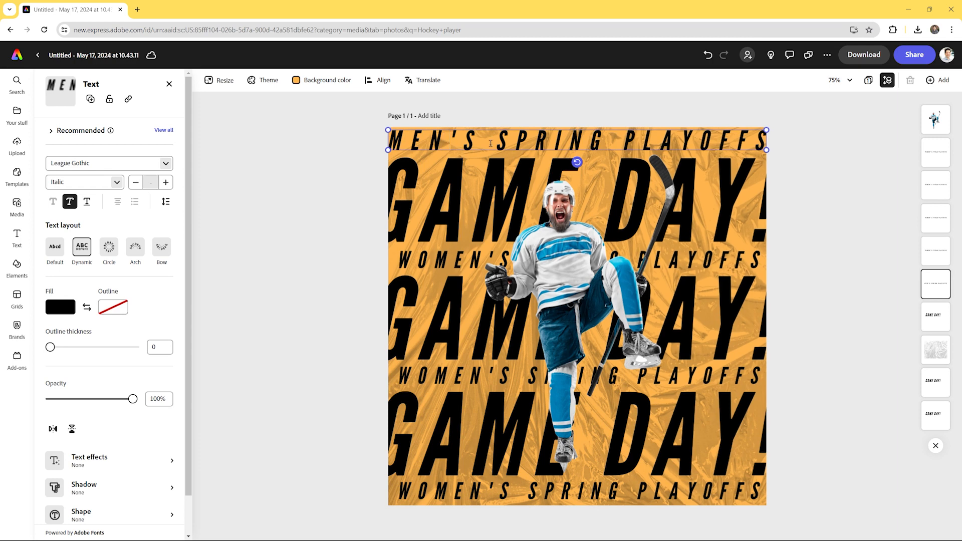
Delete one of the stacked WOMEN'S SPRING PLAYOFFS lines below the first GAME DAY! and the two lines further down.
{"action": "left_click", "coordinate": [437, 260]}
{"action": "left_click", "coordinate": [434, 264]}
{"action": "key", "text": "Delete"}
{"action": "left_click", "coordinate": [371, 373]}
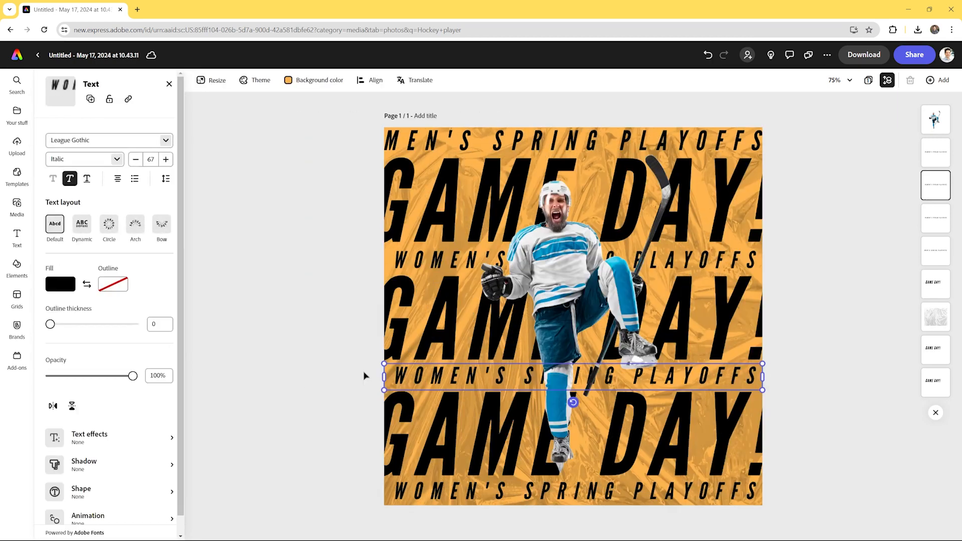
{"action": "key", "text": "Delete"}
{"action": "left_click", "coordinate": [374, 491]}
{"action": "key", "text": "Delete"}
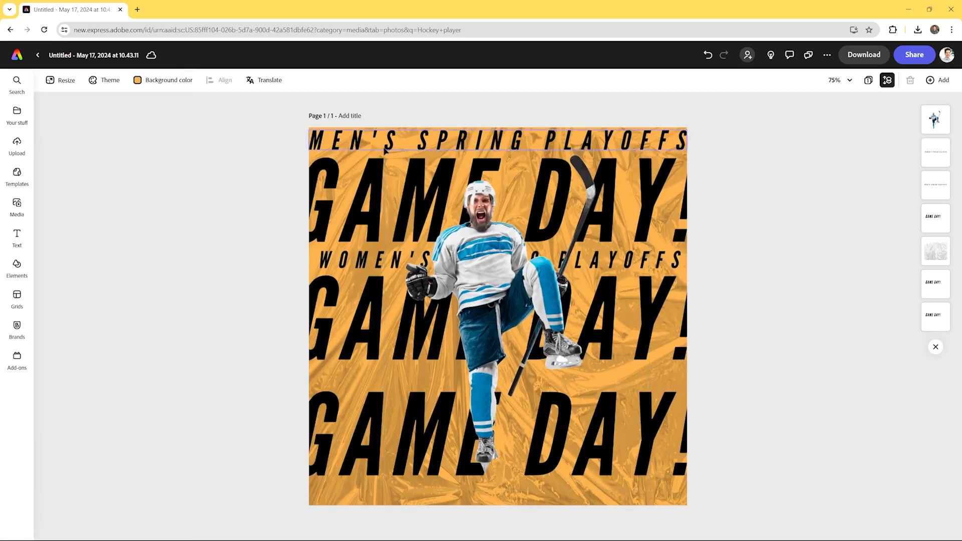
Place copies of the top MEN'S SPRING PLAYOFFS line below each GAME DAY! line, deleting the remaining WOMEN'S SPRING PLAYOFFS line.
{"action": "left_click", "coordinate": [368, 143]}
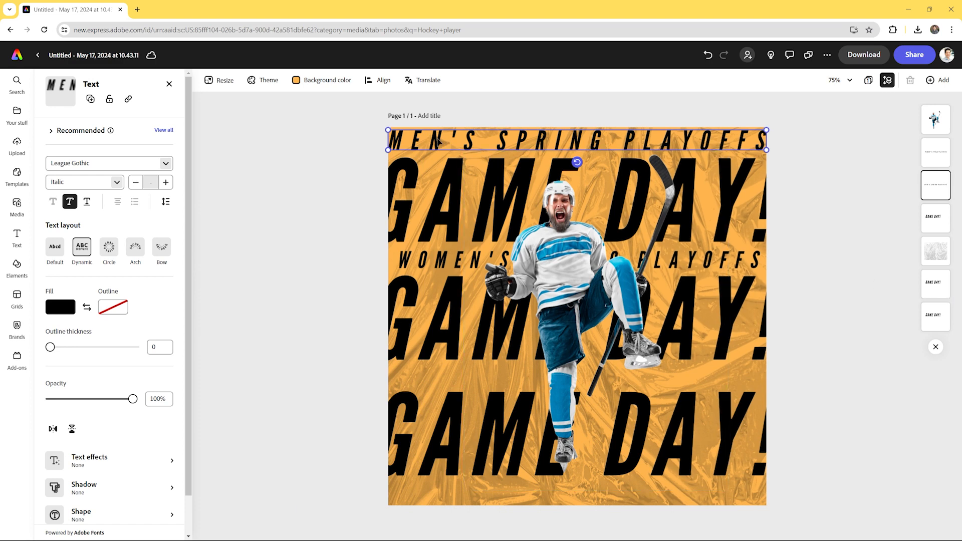
{"action": "left_click_drag", "start_coordinate": [438, 142], "coordinate": [472, 376]}
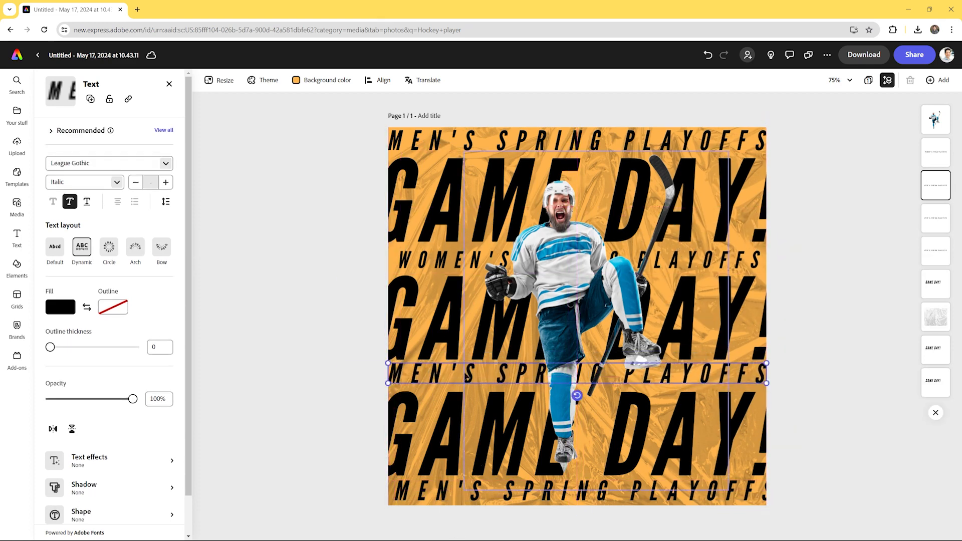
{"action": "left_click", "coordinate": [422, 258]}
{"action": "key", "text": "Delete"}
{"action": "left_click_drag", "start_coordinate": [346, 375], "coordinate": [426, 261]}
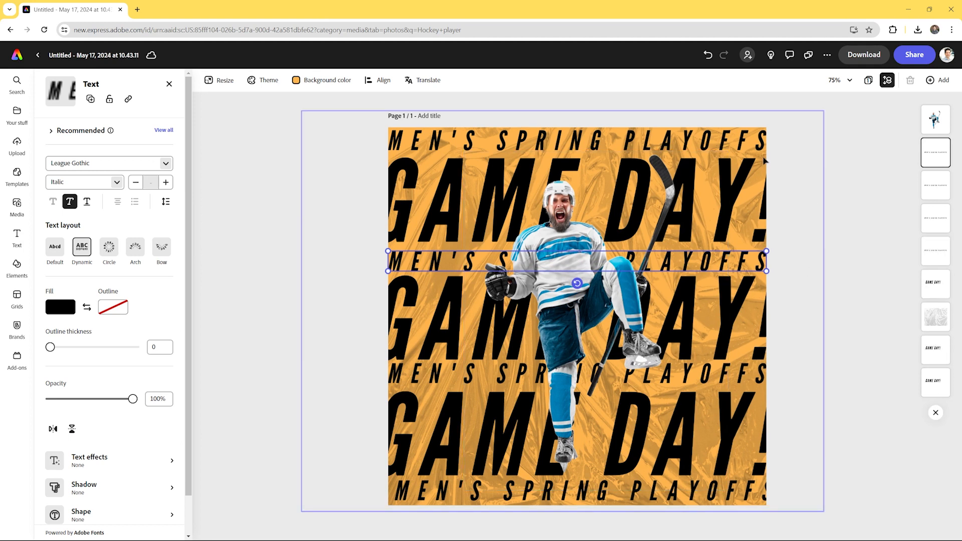
Change the page's background color to a blue sampled from the hockey player's jersey.
{"action": "left_click", "coordinate": [306, 83]}
{"action": "left_click", "coordinate": [376, 100]}
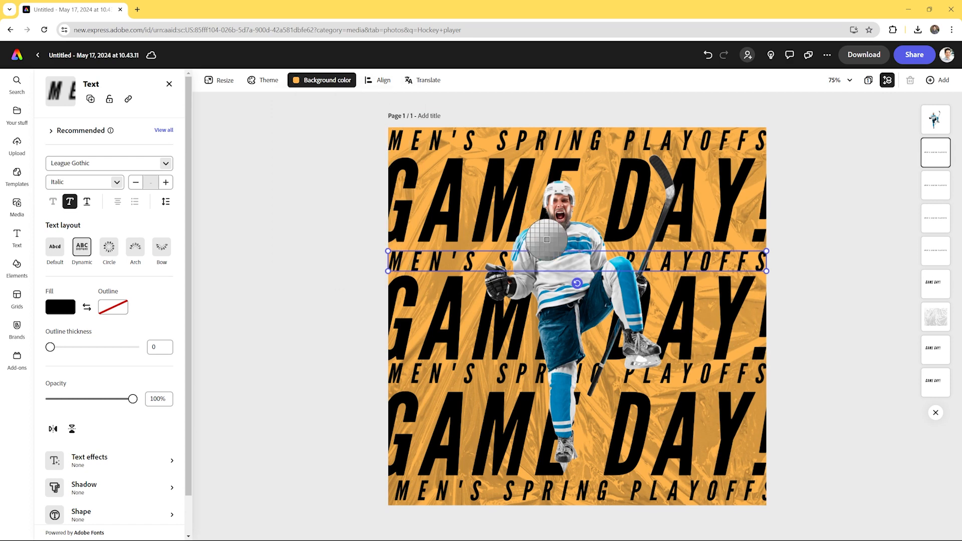
{"action": "left_click", "coordinate": [555, 246]}
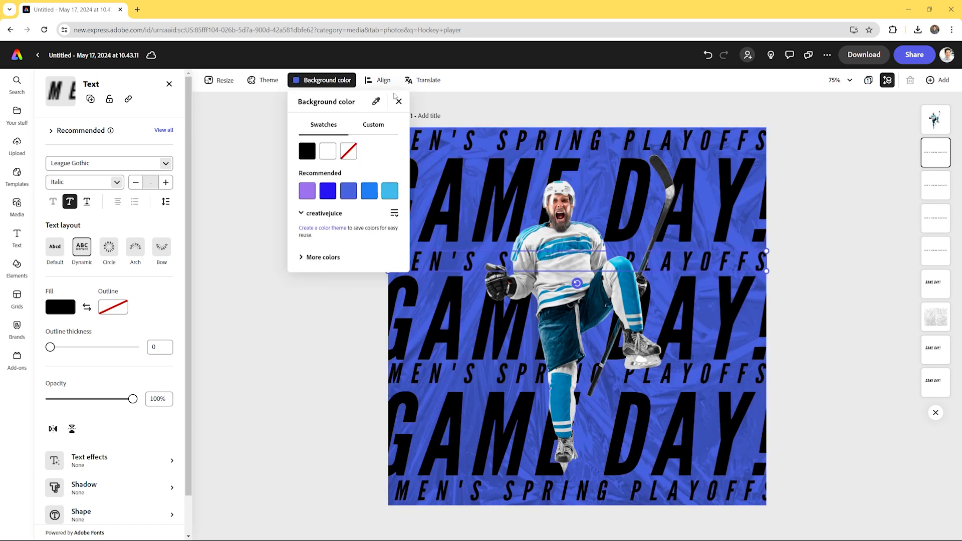
{"action": "left_click", "coordinate": [399, 101]}
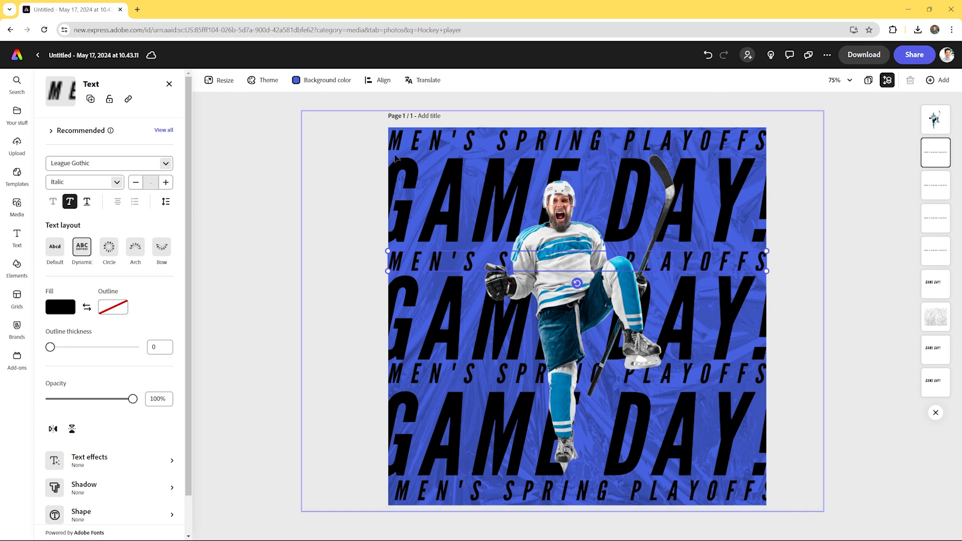
Create a duplicate of the poster resized to the Instagram story format, 1080 x 1920 px.
{"action": "left_click", "coordinate": [223, 83]}
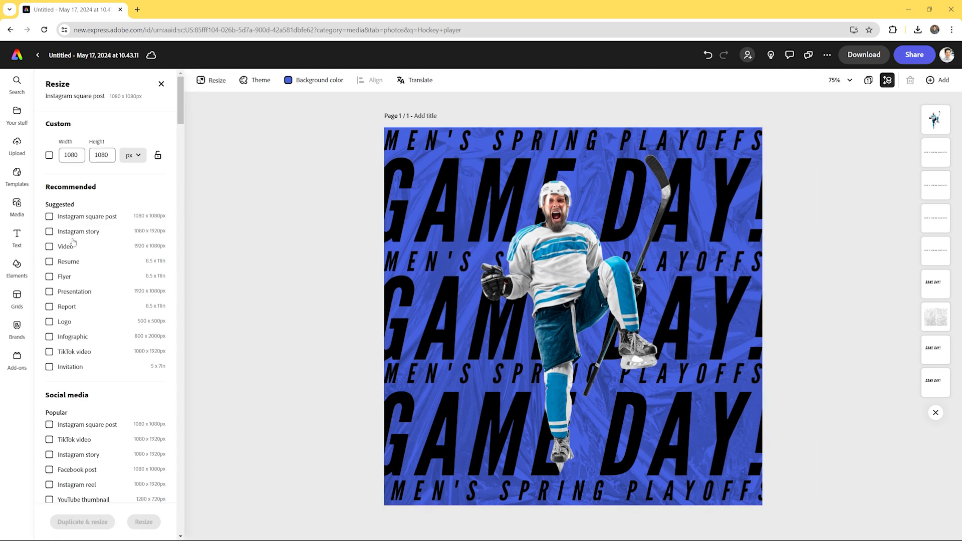
{"action": "left_click", "coordinate": [49, 232]}
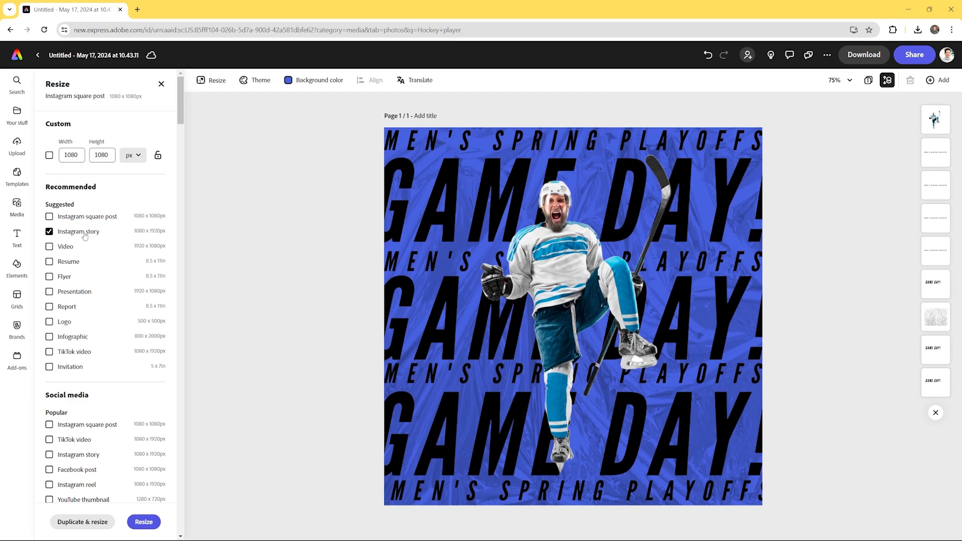
{"action": "left_click", "coordinate": [83, 523]}
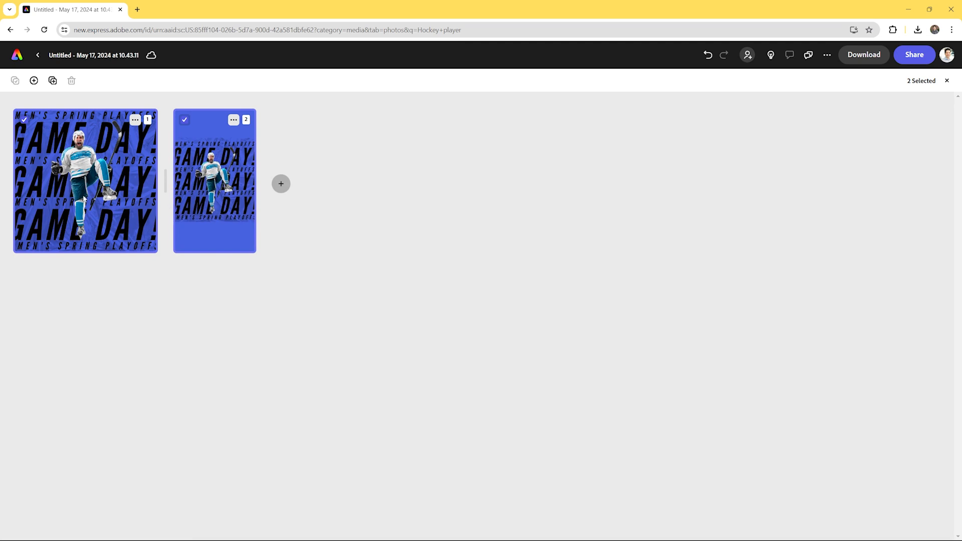
Open the Instagram story page and extend its crinkled texture image upward and downward to cover the full page height.
{"action": "double_click", "coordinate": [243, 176]}
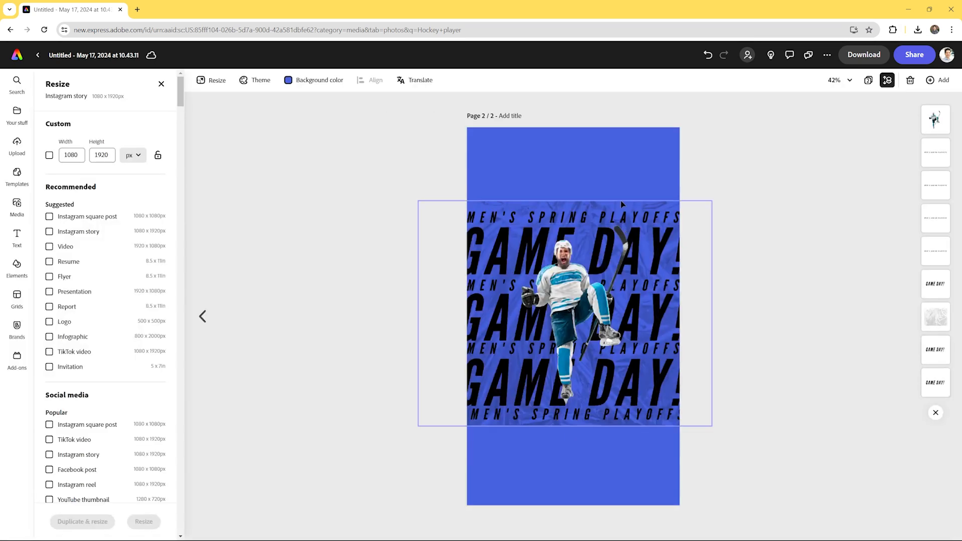
{"action": "left_click", "coordinate": [622, 205]}
{"action": "left_click_drag", "start_coordinate": [565, 201], "coordinate": [566, 104]}
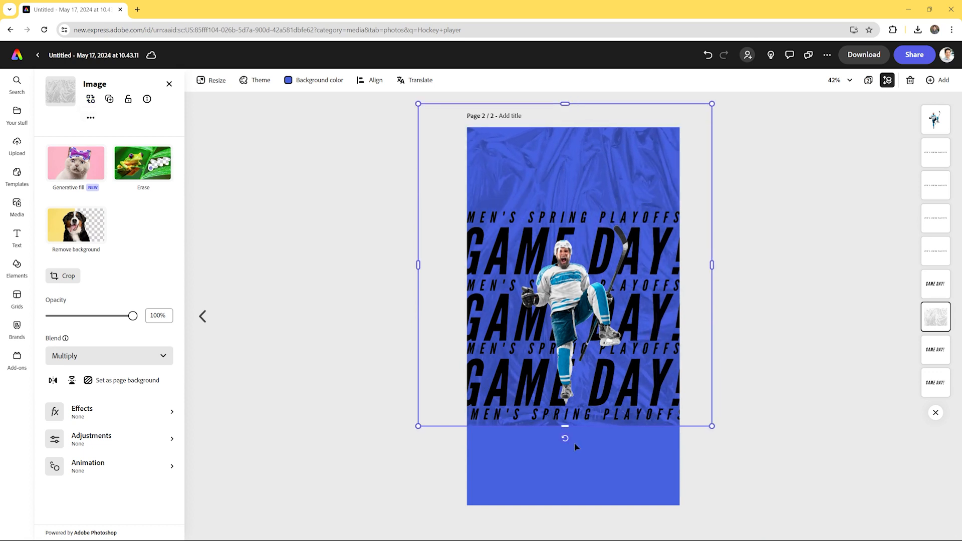
{"action": "left_click_drag", "start_coordinate": [566, 426], "coordinate": [566, 522]}
{"action": "key", "text": "Escape"}
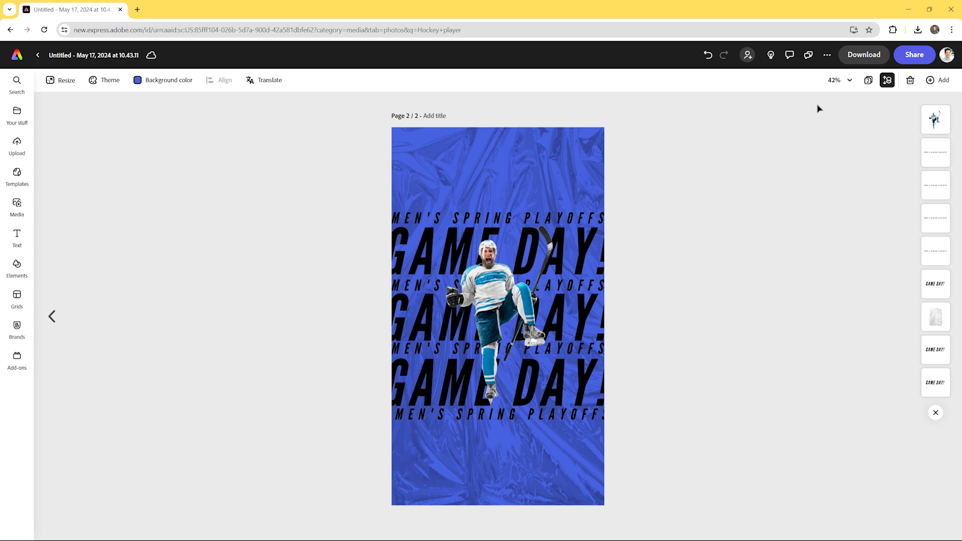
Show all pages of the project together and rename the file as Hockey Ad.
{"action": "left_click", "coordinate": [869, 80]}
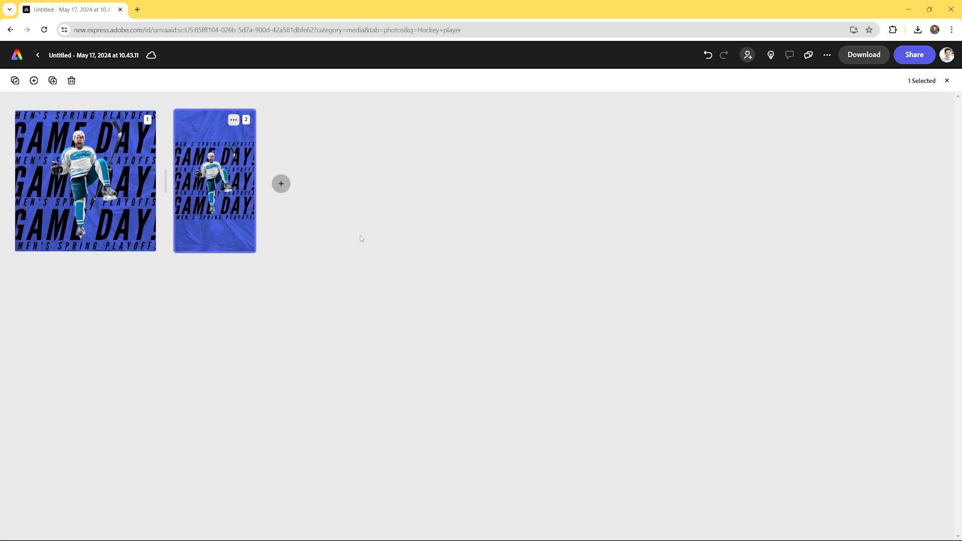
{"action": "left_click", "coordinate": [105, 55]}
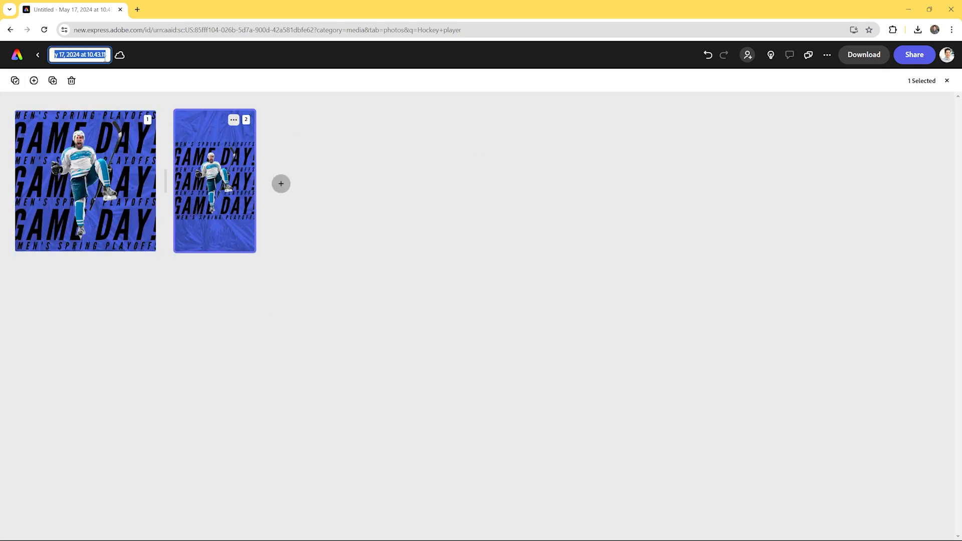
{"action": "type", "text": "Hockey Ad"}
{"action": "key", "text": "Return"}
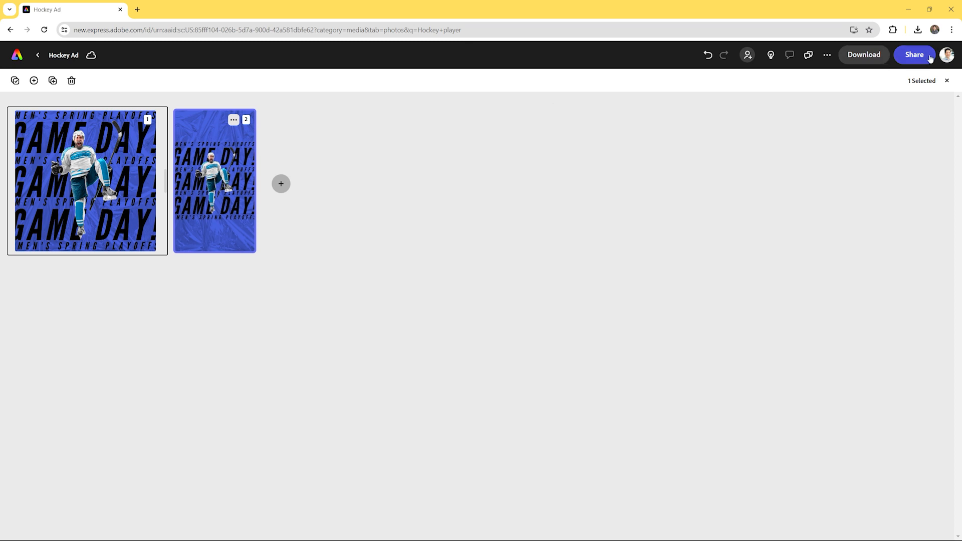
Check the file's invitation and access options, and download all pages in PNG format.
{"action": "left_click", "coordinate": [747, 56]}
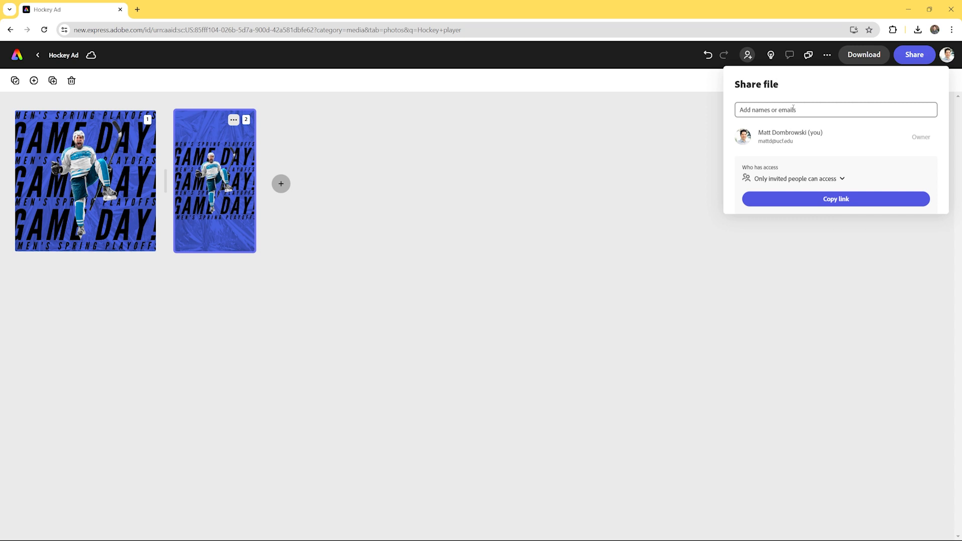
{"action": "left_click", "coordinate": [857, 55]}
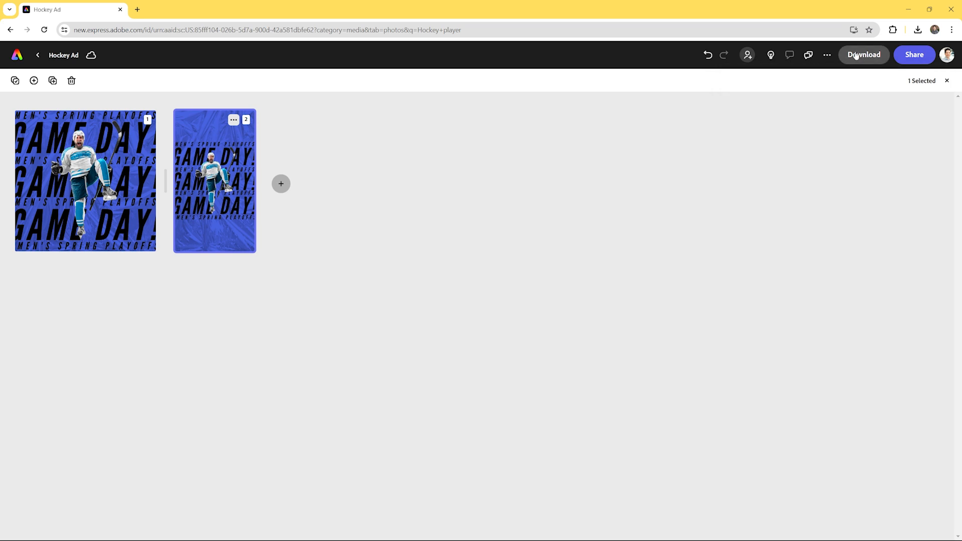
{"action": "left_click", "coordinate": [855, 55]}
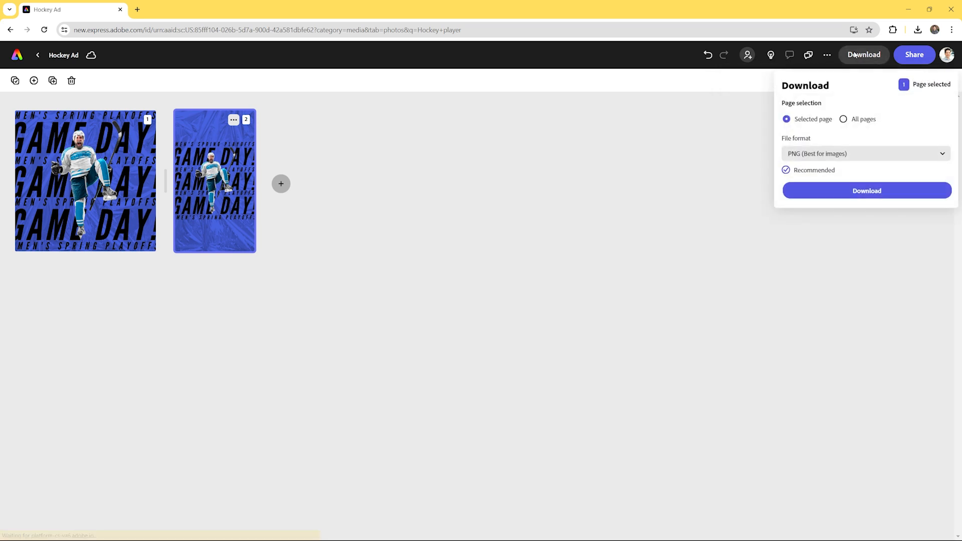
{"action": "left_click", "coordinate": [825, 155]}
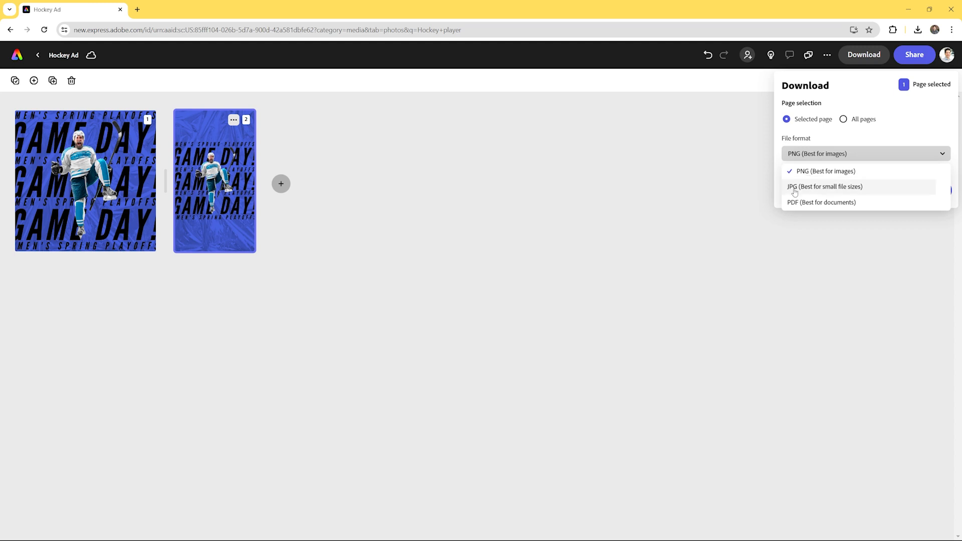
{"action": "left_click", "coordinate": [869, 135]}
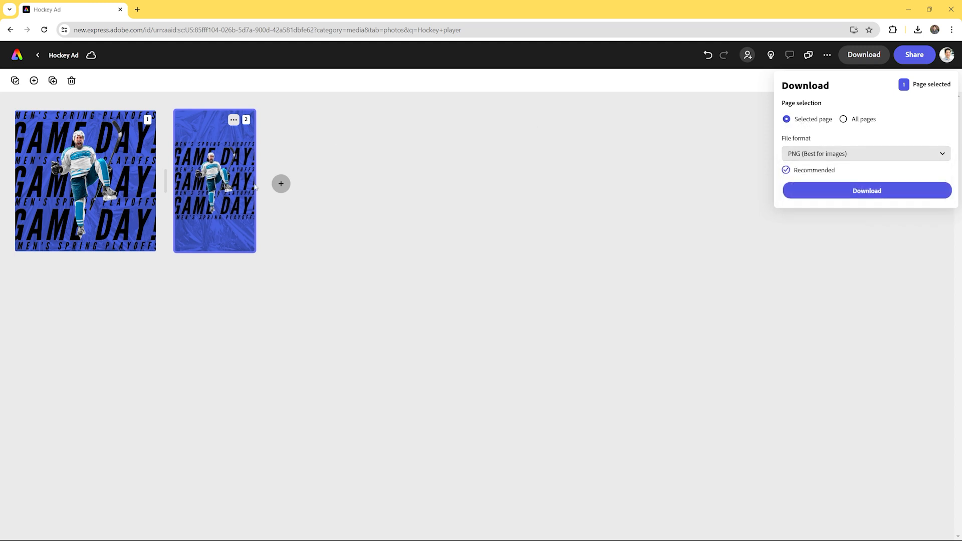
{"action": "left_click", "coordinate": [843, 119]}
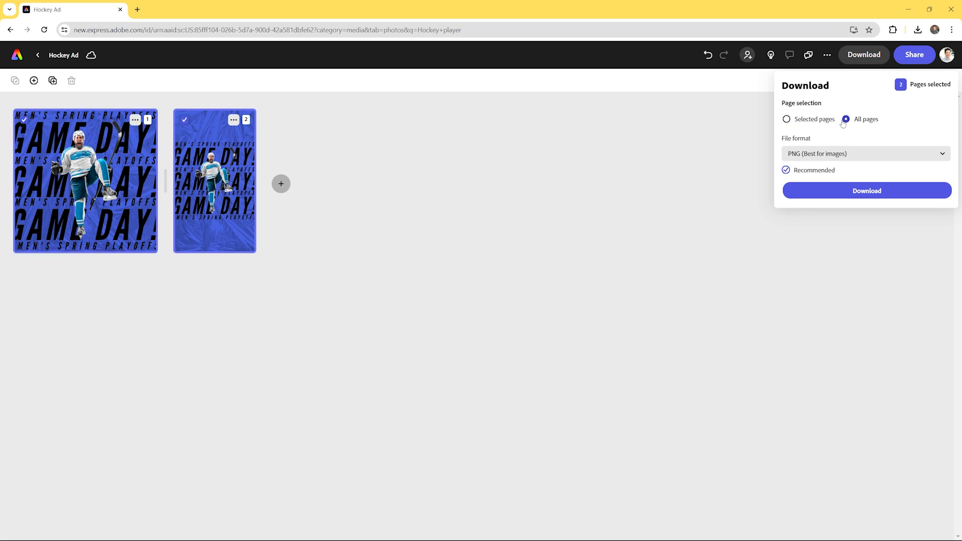
{"action": "left_click", "coordinate": [861, 194]}
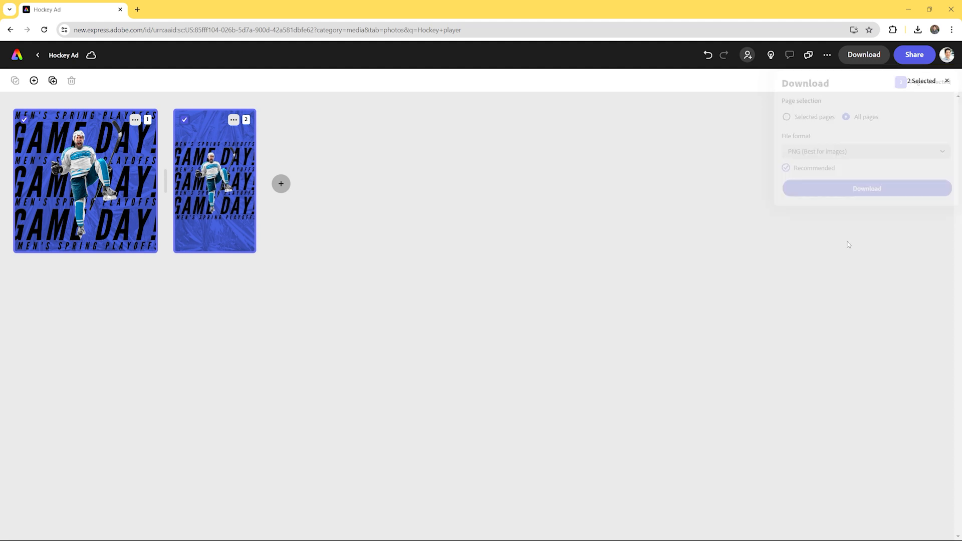
Return to the home page and look over its suggested formats, generative AI tools, quick actions and popular templates.
{"action": "left_click", "coordinate": [17, 56]}
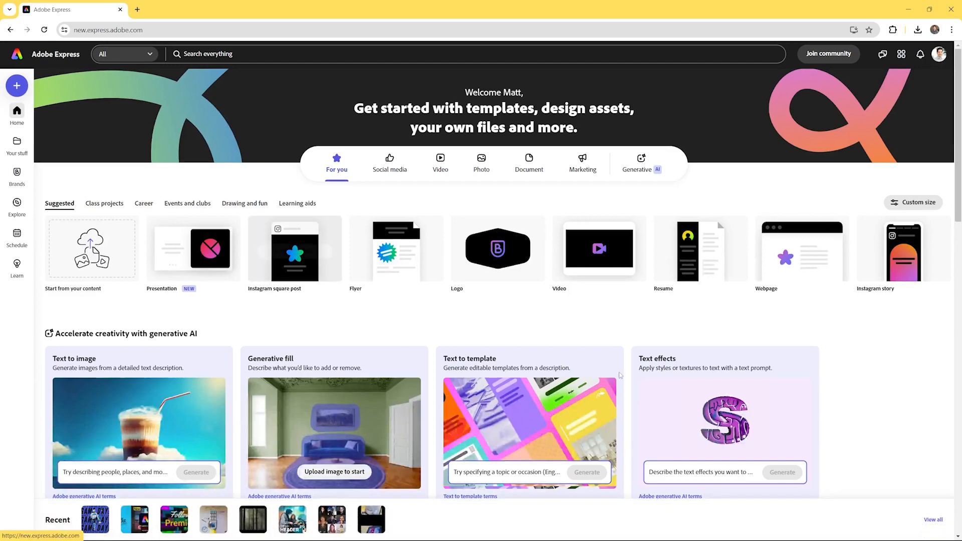
{"action": "scroll", "coordinate": [494, 240], "scroll_direction": "down", "scroll_amount": 7}
{"action": "scroll", "coordinate": [494, 238], "scroll_direction": "up", "scroll_amount": 8}
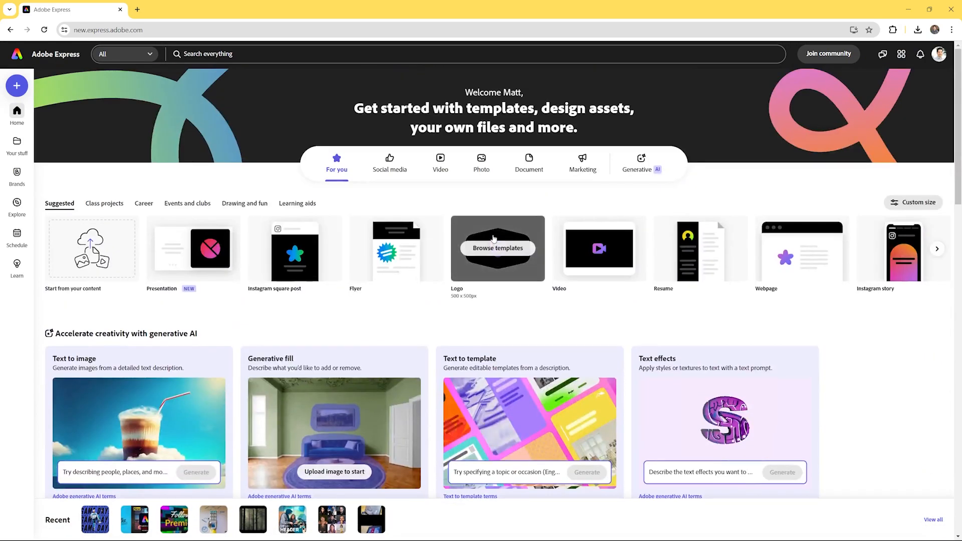
{"action": "scroll", "coordinate": [494, 238], "scroll_direction": "down", "scroll_amount": 3}
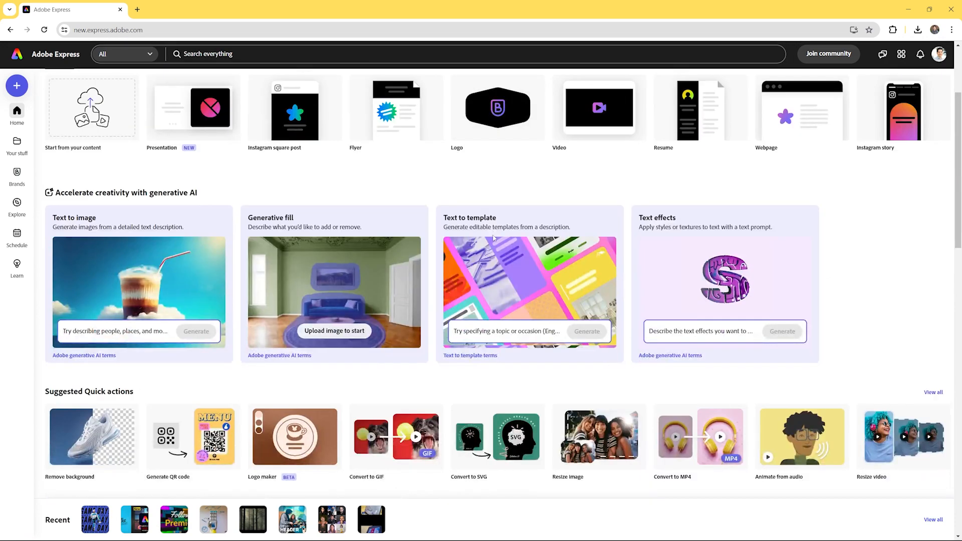
{"action": "scroll", "coordinate": [494, 238], "scroll_direction": "down", "scroll_amount": 4}
{"action": "scroll", "coordinate": [494, 238], "scroll_direction": "down", "scroll_amount": 4}
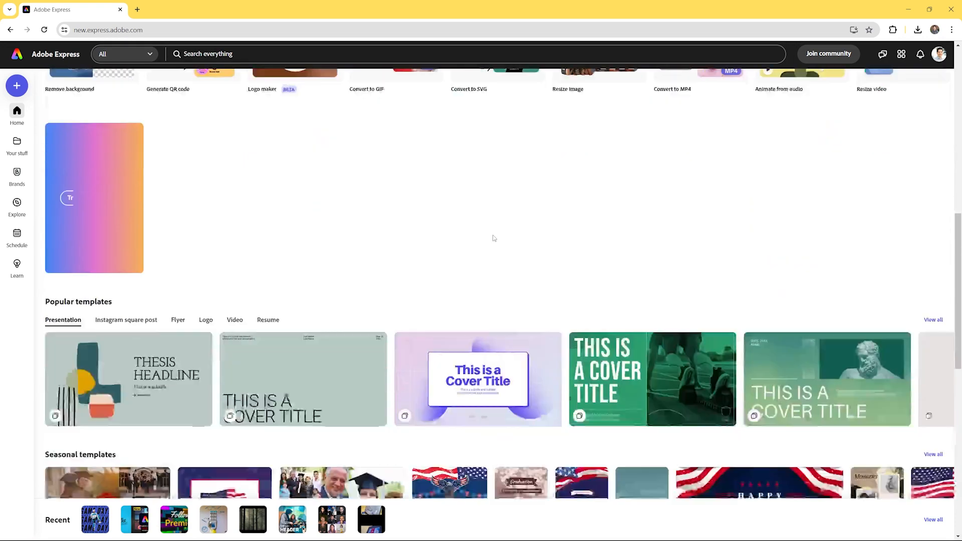
{"action": "scroll", "coordinate": [494, 238], "scroll_direction": "down", "scroll_amount": 2}
{"action": "scroll", "coordinate": [494, 238], "scroll_direction": "up", "scroll_amount": 10}
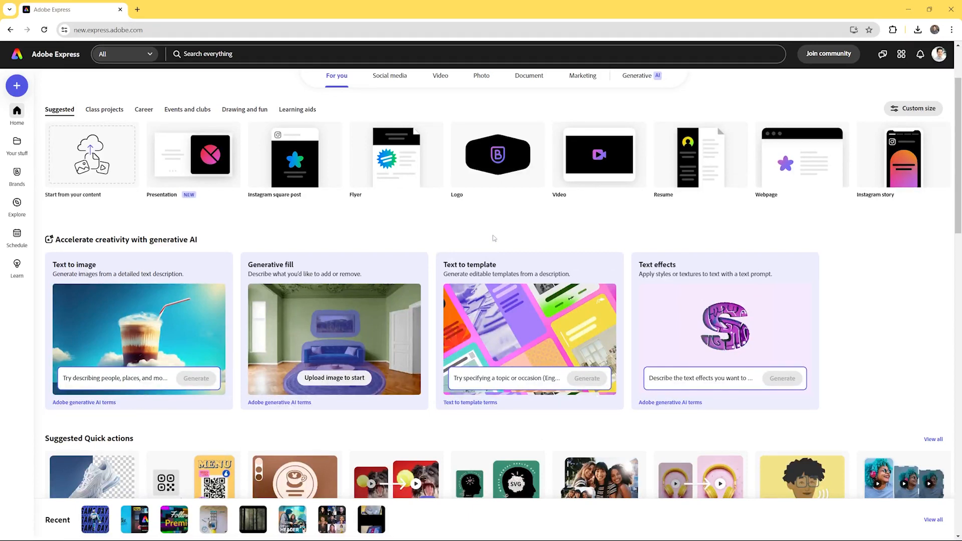
{"action": "scroll", "coordinate": [494, 238], "scroll_direction": "up", "scroll_amount": 3}
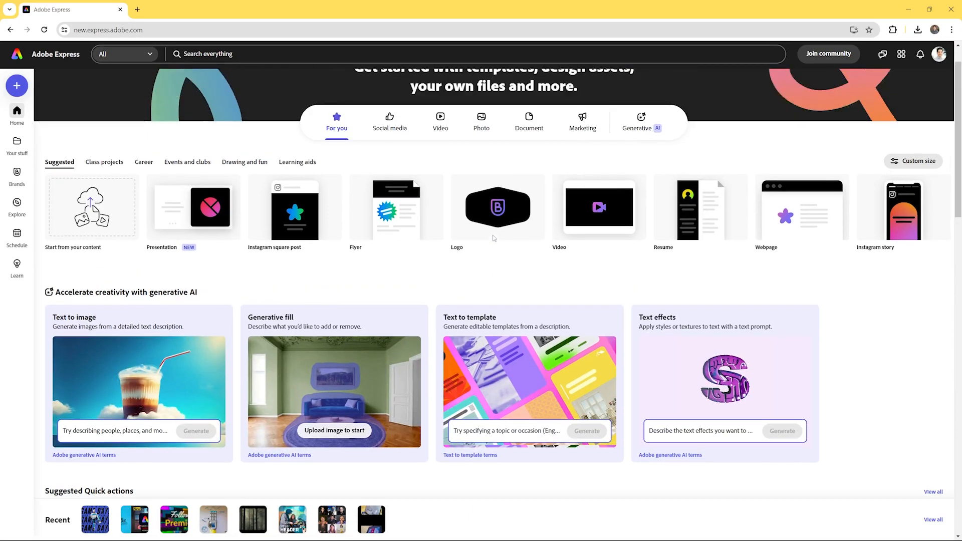